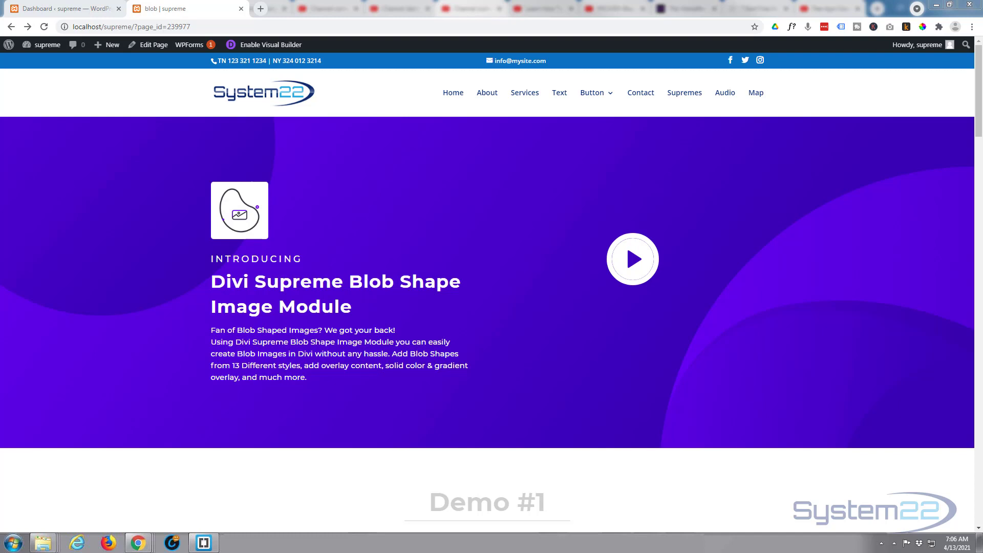
- Preview the Demo #2 layout opening as a popup and scroll through it
{"action": "left_click", "coordinate": [635, 262]}
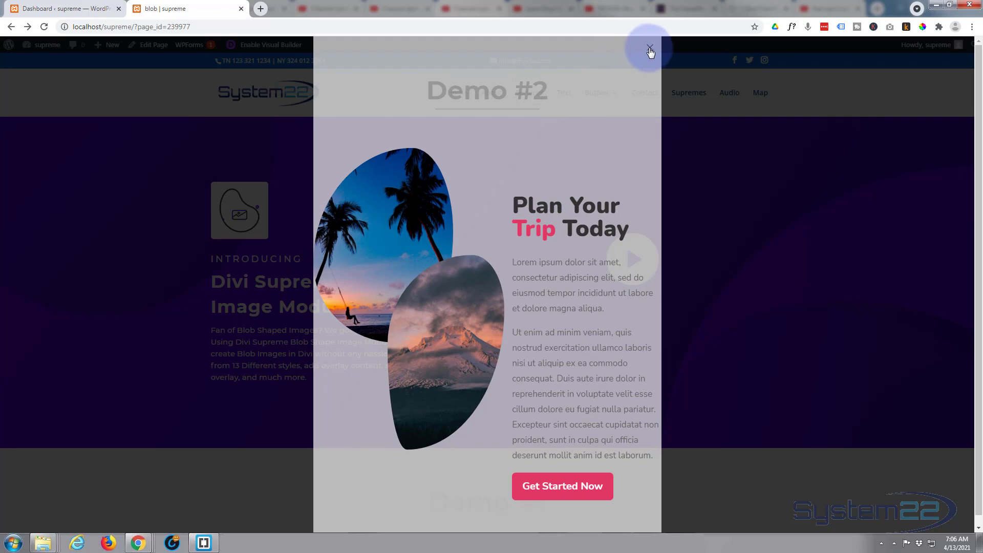
{"action": "scroll", "coordinate": [674, 233], "scroll_direction": "down", "scroll_amount": 6}
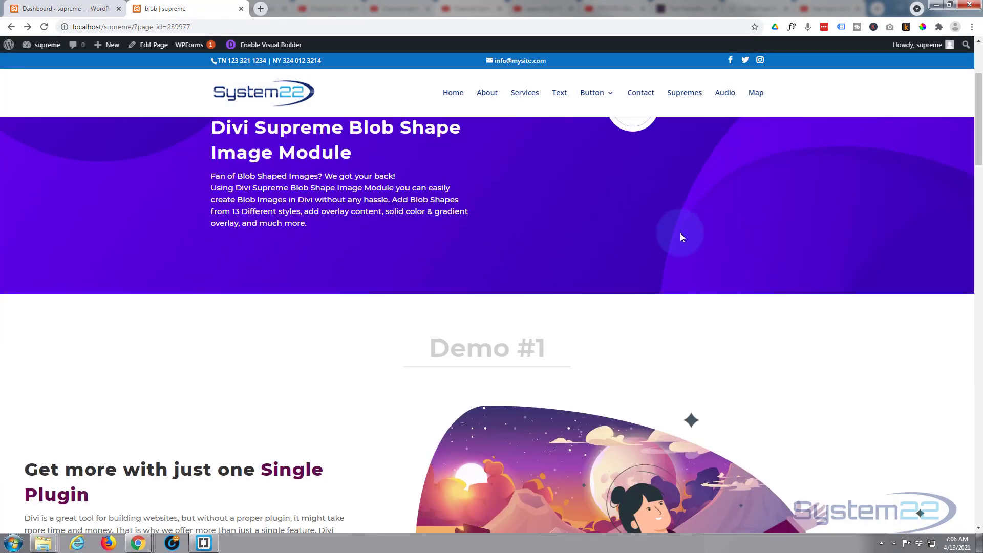
{"action": "scroll", "coordinate": [681, 232], "scroll_direction": "down", "scroll_amount": 10}
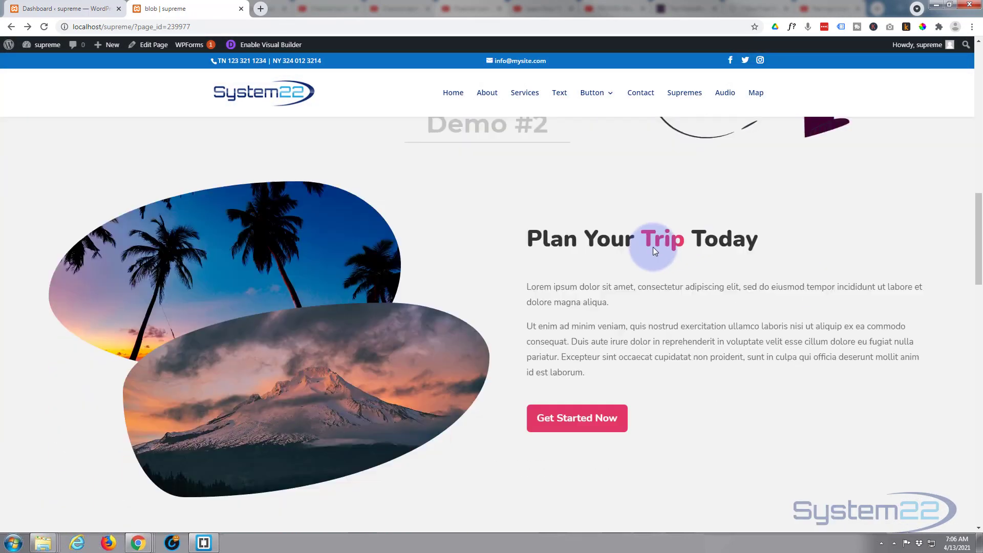
{"action": "scroll", "coordinate": [609, 256], "scroll_direction": "up", "scroll_amount": 2}
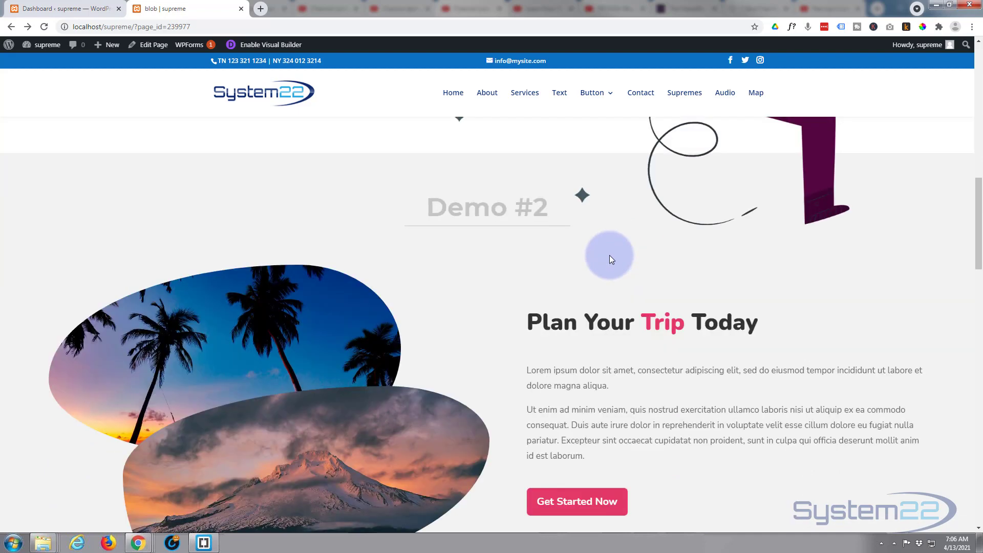
{"action": "scroll", "coordinate": [610, 255], "scroll_direction": "up", "scroll_amount": 12}
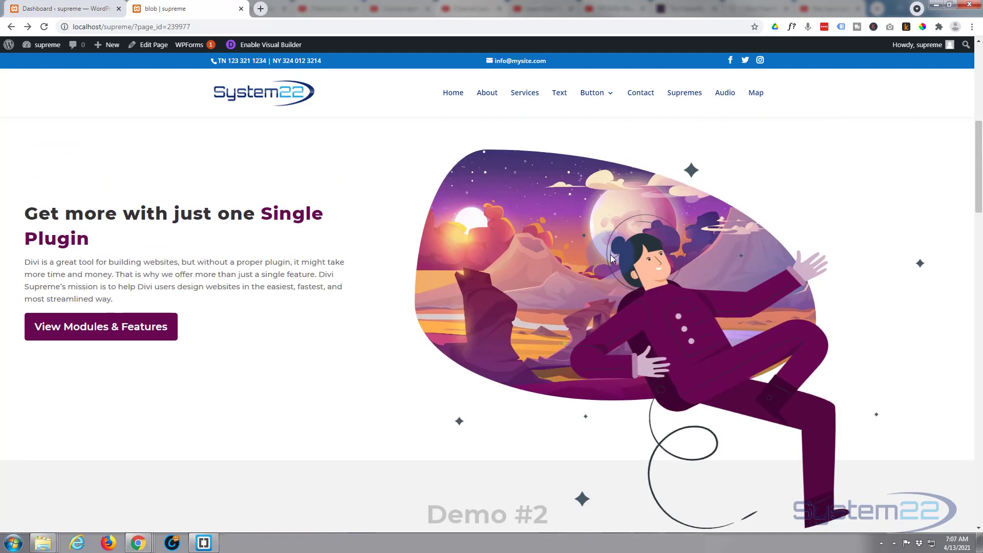
{"action": "scroll", "coordinate": [610, 254], "scroll_direction": "up", "scroll_amount": 2}
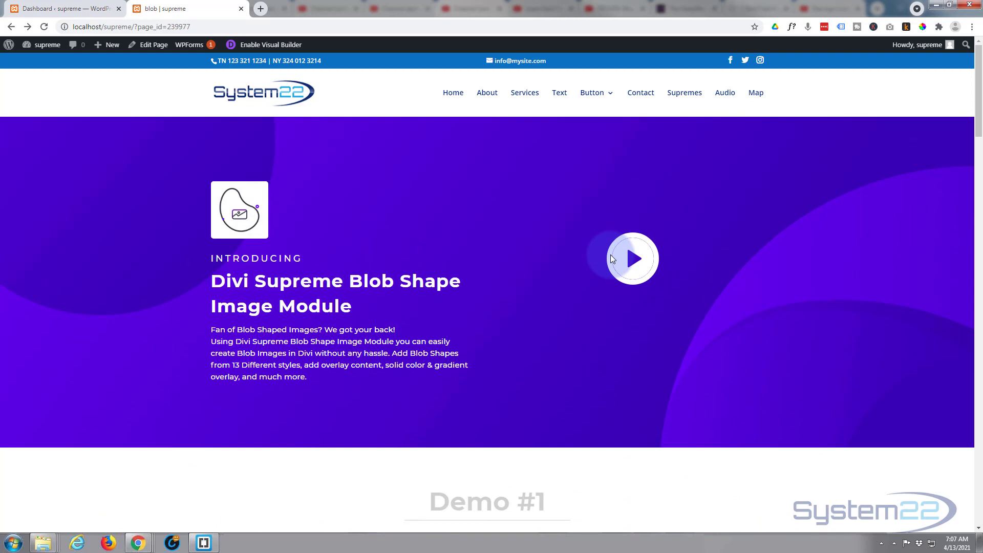
- Open Divi Supreme Pro's General Settings in WordPress admin to check the Divi Popup extension
{"action": "left_click", "coordinate": [46, 9]}
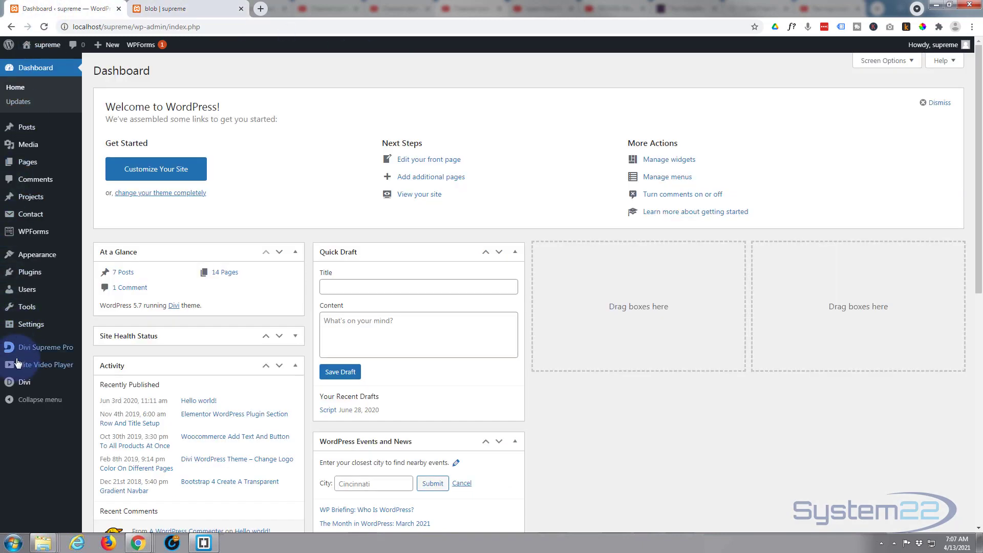
{"action": "mouse_move", "coordinate": [56, 348]}
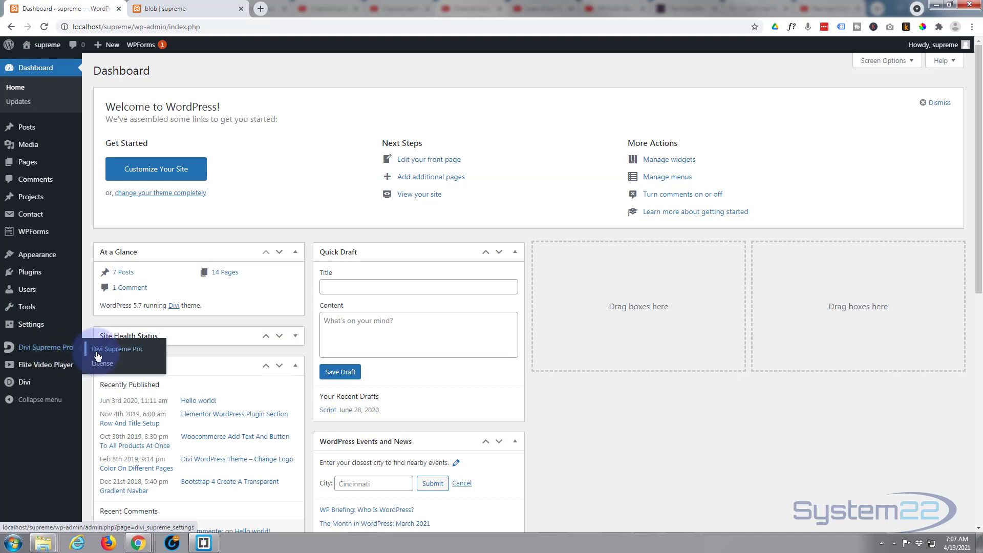
{"action": "left_click", "coordinate": [34, 350]}
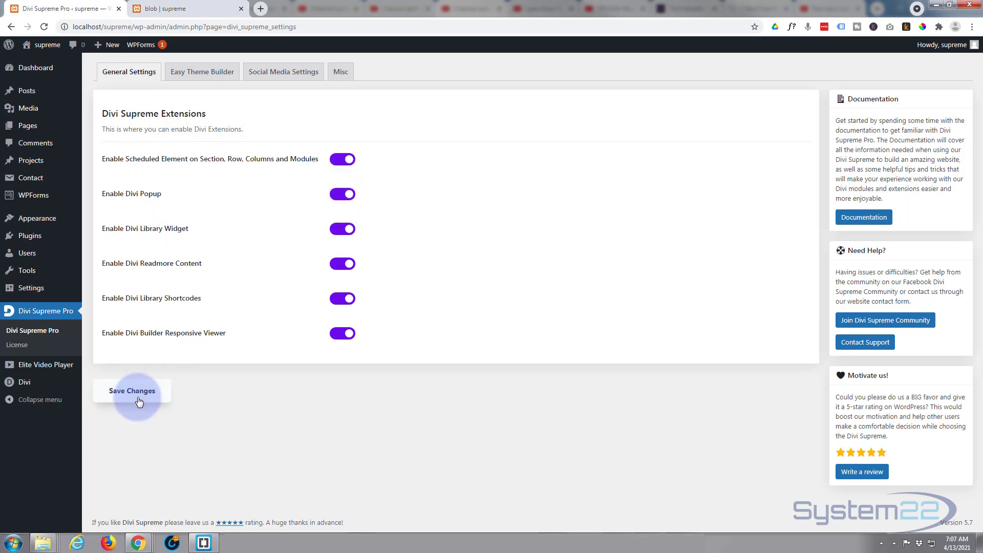
- Return to the blob | supreme page and scroll down to the Demo #2 section
{"action": "left_click", "coordinate": [176, 8]}
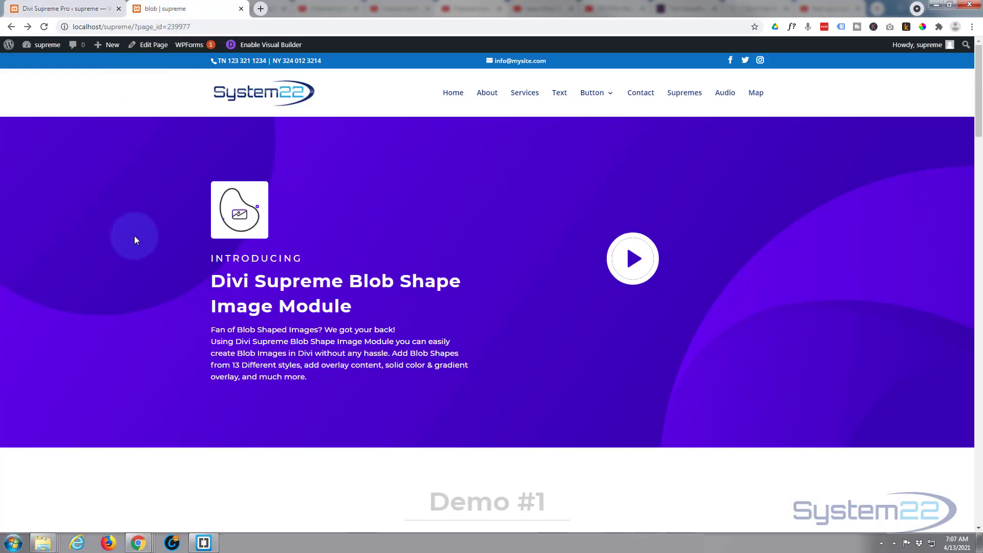
{"action": "scroll", "coordinate": [135, 240], "scroll_direction": "down", "scroll_amount": 5}
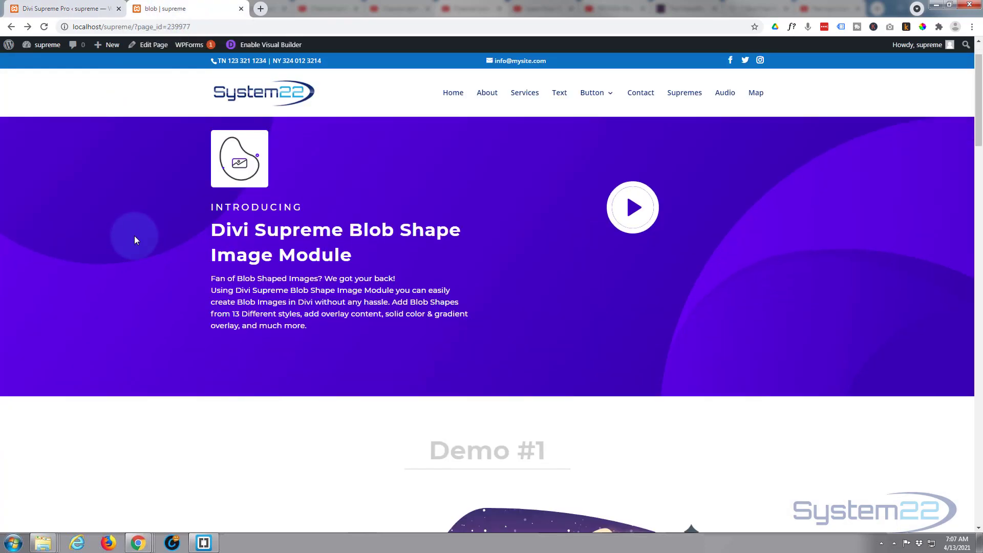
{"action": "scroll", "coordinate": [135, 237], "scroll_direction": "down", "scroll_amount": 7}
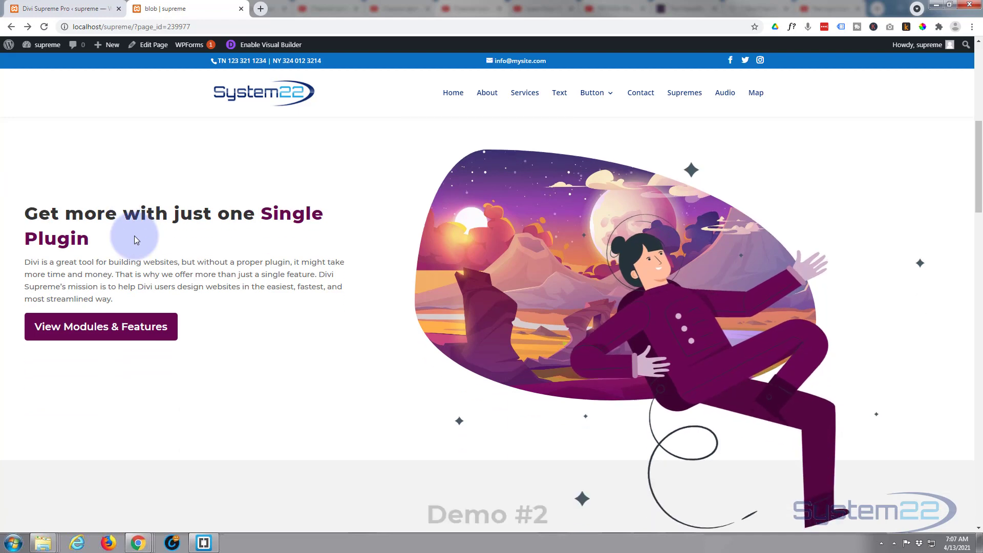
{"action": "scroll", "coordinate": [134, 236], "scroll_direction": "down", "scroll_amount": 2}
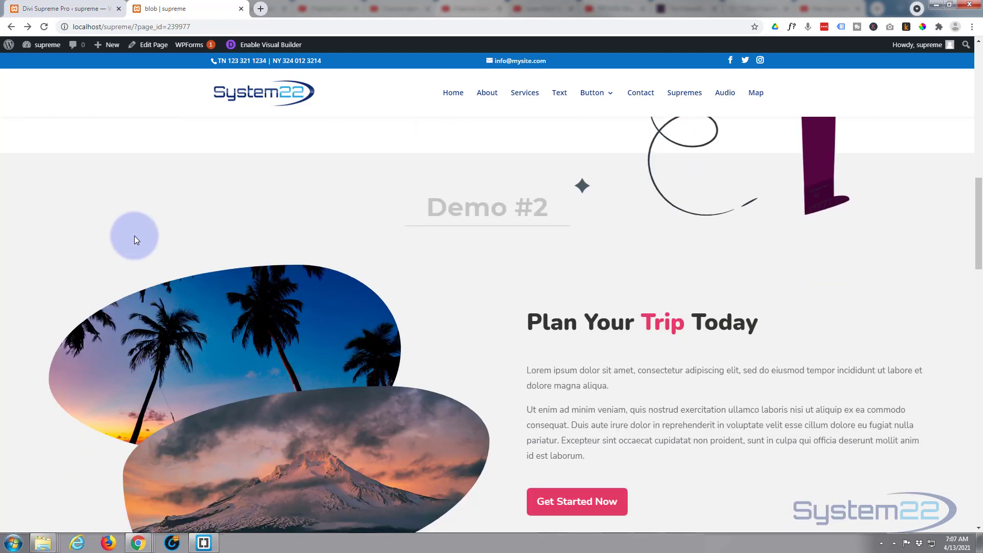
{"action": "scroll", "coordinate": [136, 235], "scroll_direction": "down", "scroll_amount": 3}
{"action": "scroll", "coordinate": [136, 234], "scroll_direction": "down", "scroll_amount": 2}
{"action": "scroll", "coordinate": [136, 235], "scroll_direction": "up", "scroll_amount": 4}
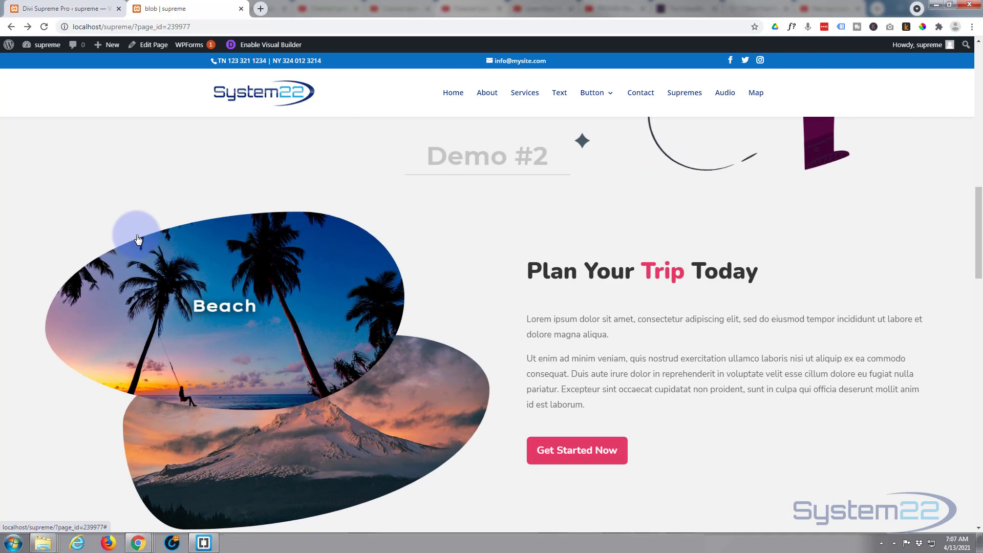
{"action": "scroll", "coordinate": [138, 238], "scroll_direction": "up", "scroll_amount": 2}
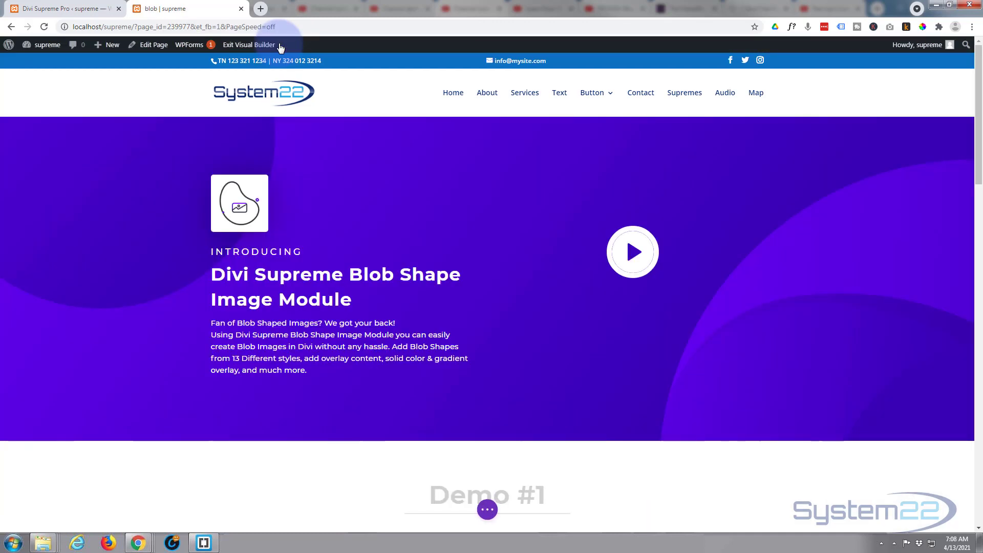
{"action": "scroll", "coordinate": [169, 190], "scroll_direction": "down", "scroll_amount": 3}
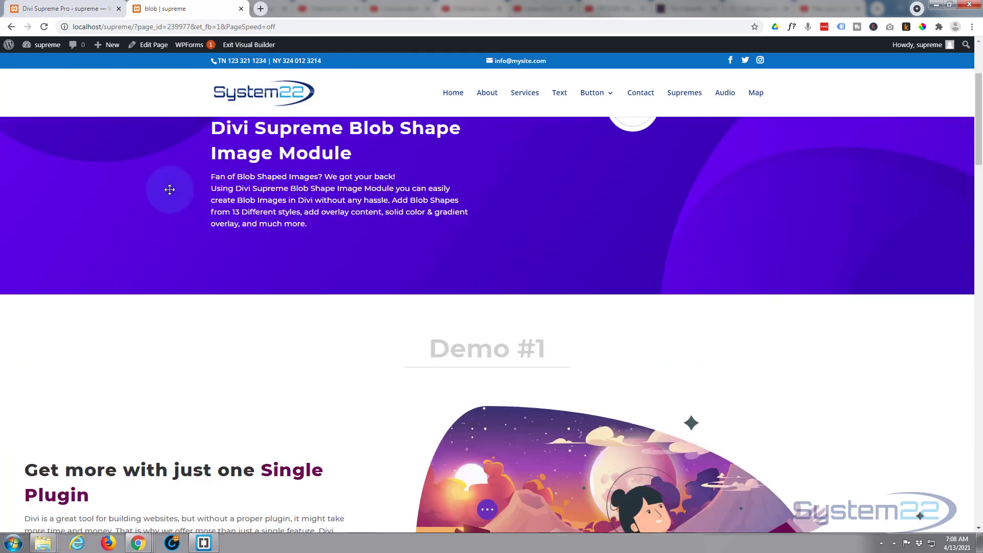
{"action": "scroll", "coordinate": [170, 189], "scroll_direction": "down", "scroll_amount": 3}
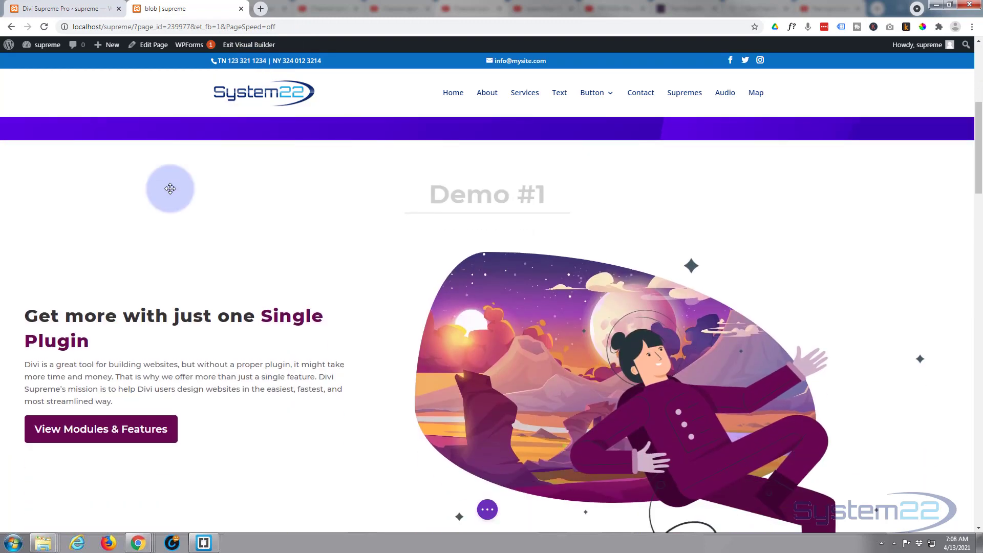
{"action": "scroll", "coordinate": [170, 188], "scroll_direction": "down", "scroll_amount": 5}
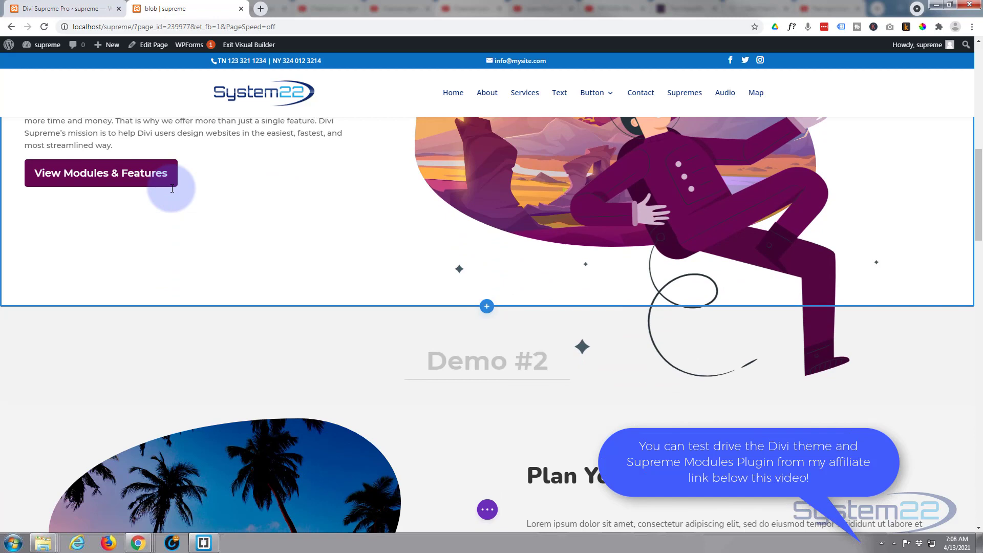
{"action": "scroll", "coordinate": [172, 189], "scroll_direction": "down", "scroll_amount": 1}
{"action": "scroll", "coordinate": [172, 192], "scroll_direction": "down", "scroll_amount": 1}
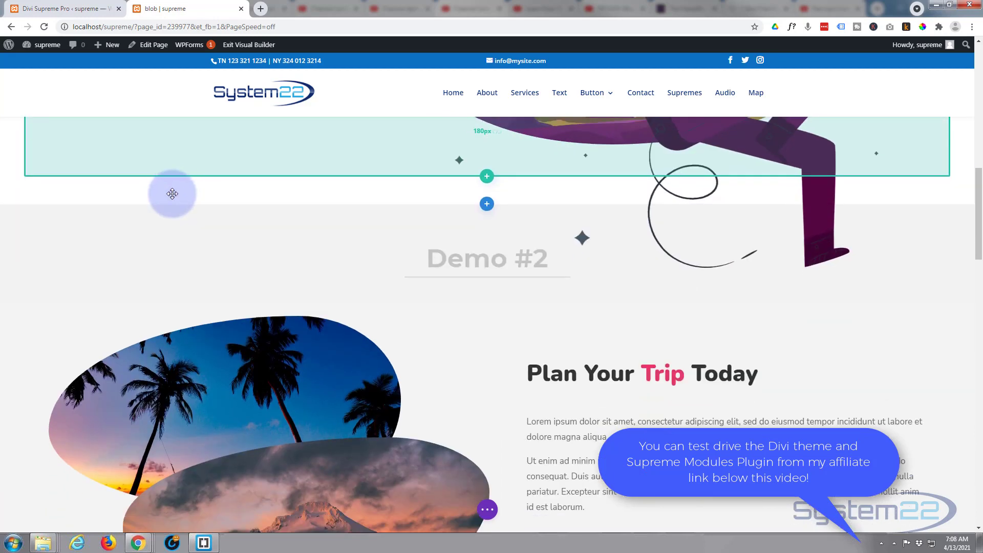
{"action": "mouse_move", "coordinate": [196, 268]}
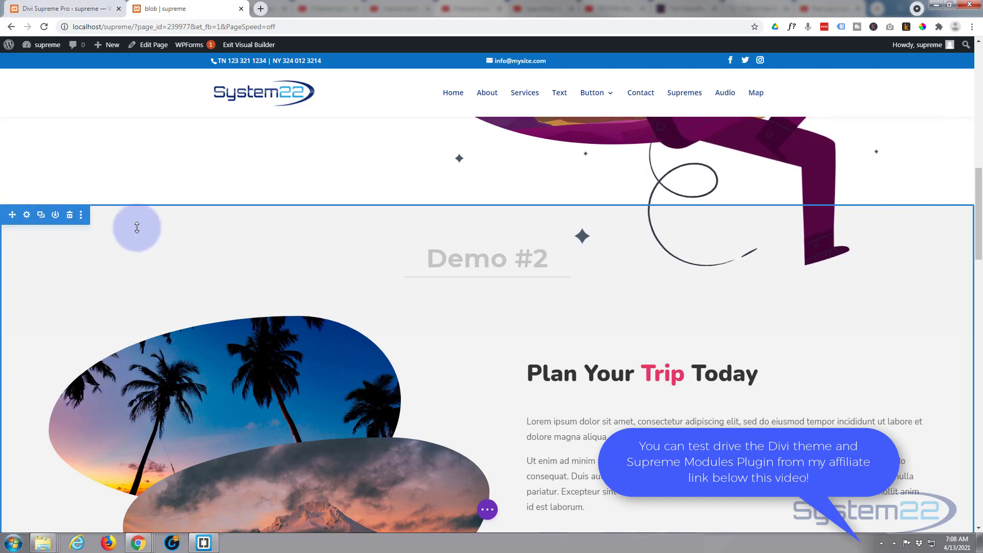
{"action": "mouse_move", "coordinate": [455, 256]}
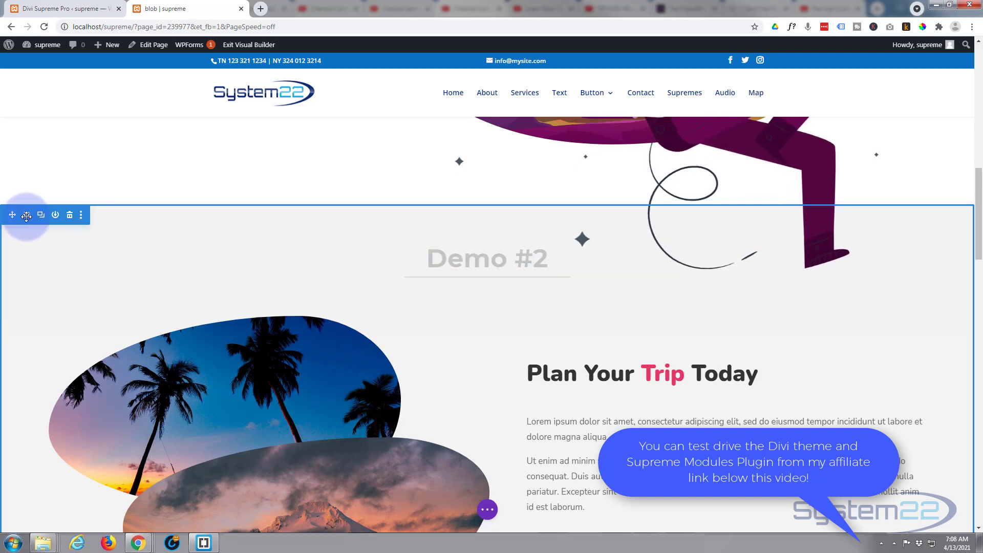
- Save the Demo #2 section to the Divi Library under the layout name 'Modal1'
{"action": "left_click", "coordinate": [56, 216]}
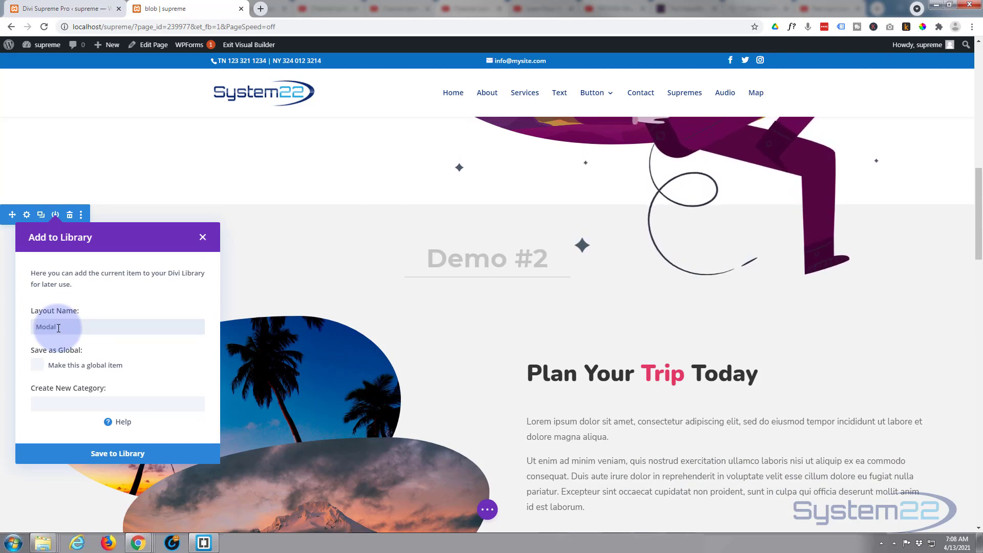
{"action": "type", "text": "Modal1"}
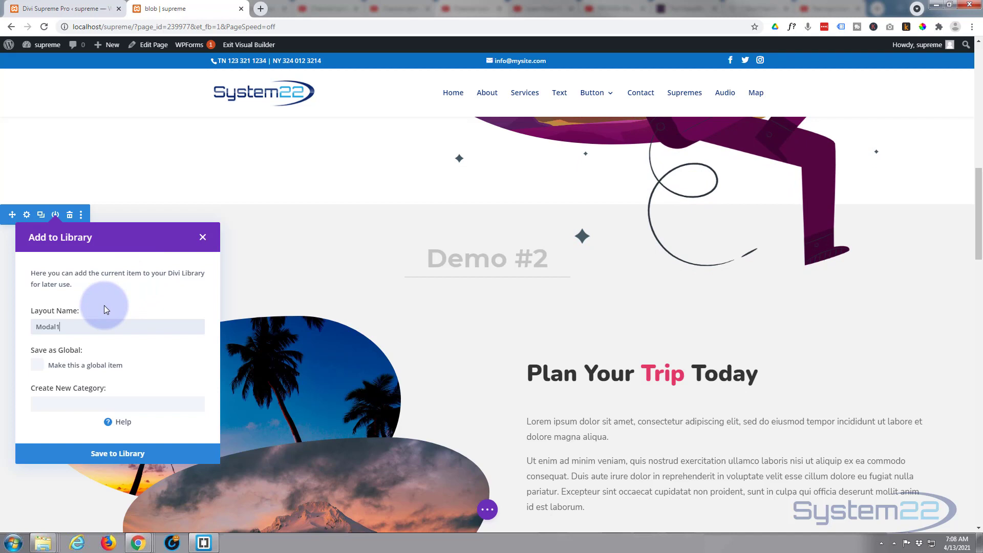
{"action": "left_click", "coordinate": [130, 456]}
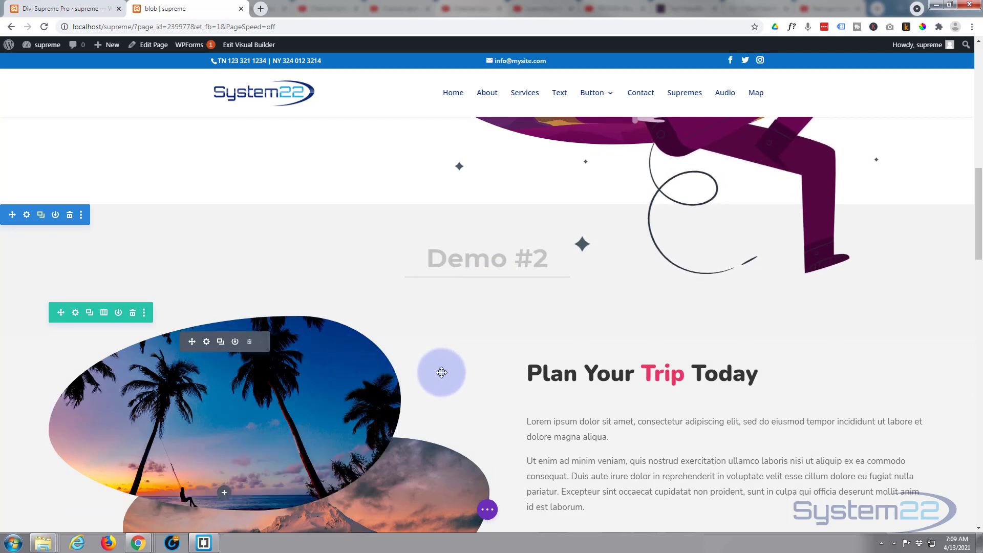
- Save the page as a draft, then reload the blob page in the Visual Builder
{"action": "left_click", "coordinate": [487, 509]}
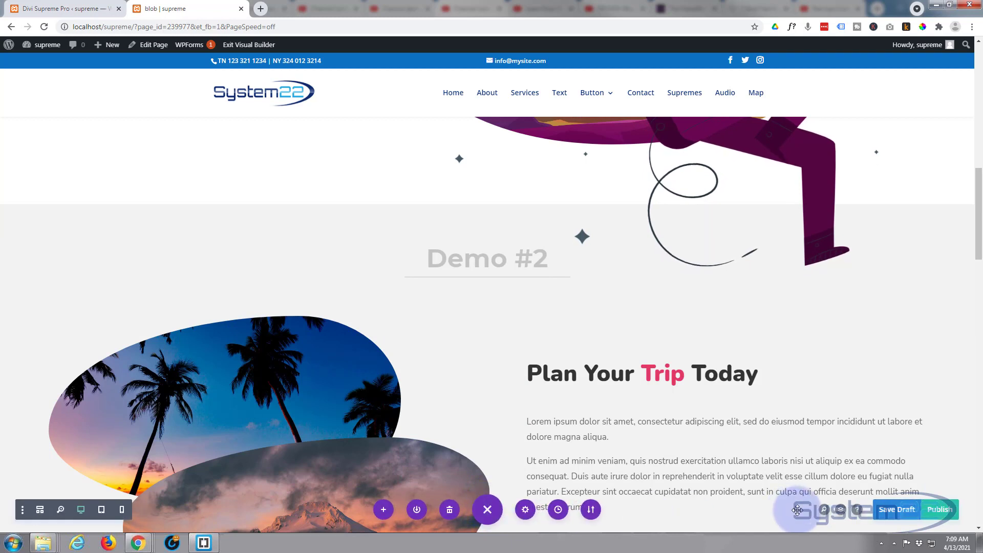
{"action": "left_click", "coordinate": [893, 512]}
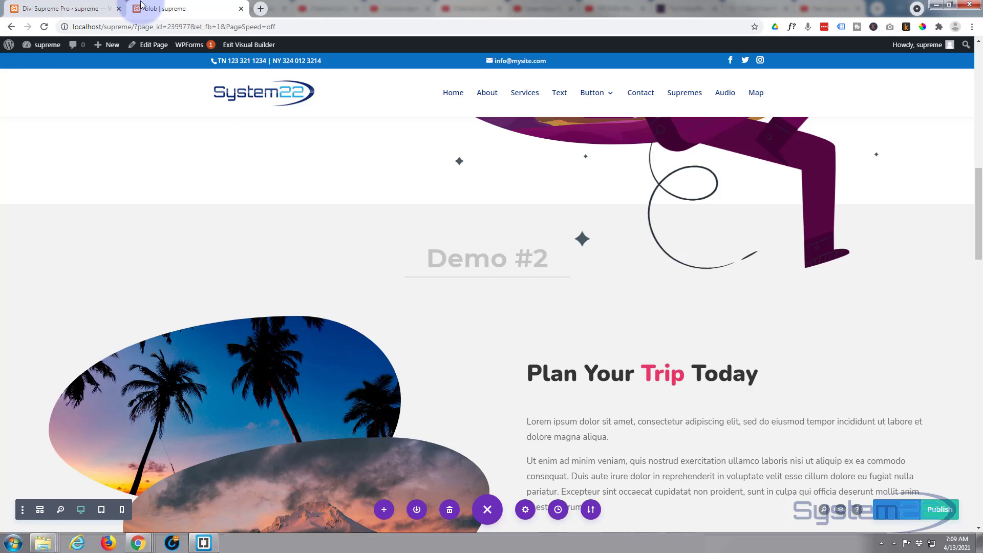
{"action": "left_click", "coordinate": [44, 28]}
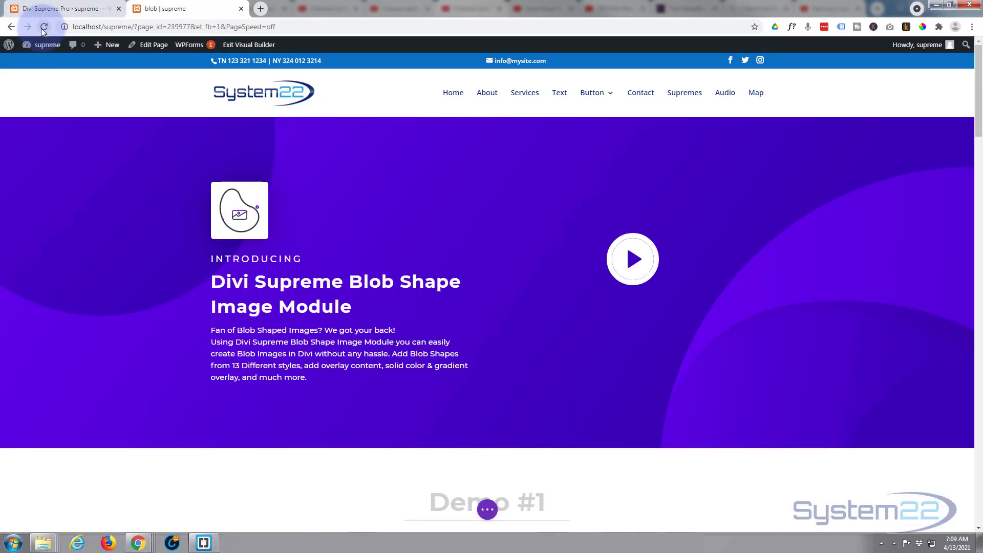
{"action": "left_click", "coordinate": [43, 28]}
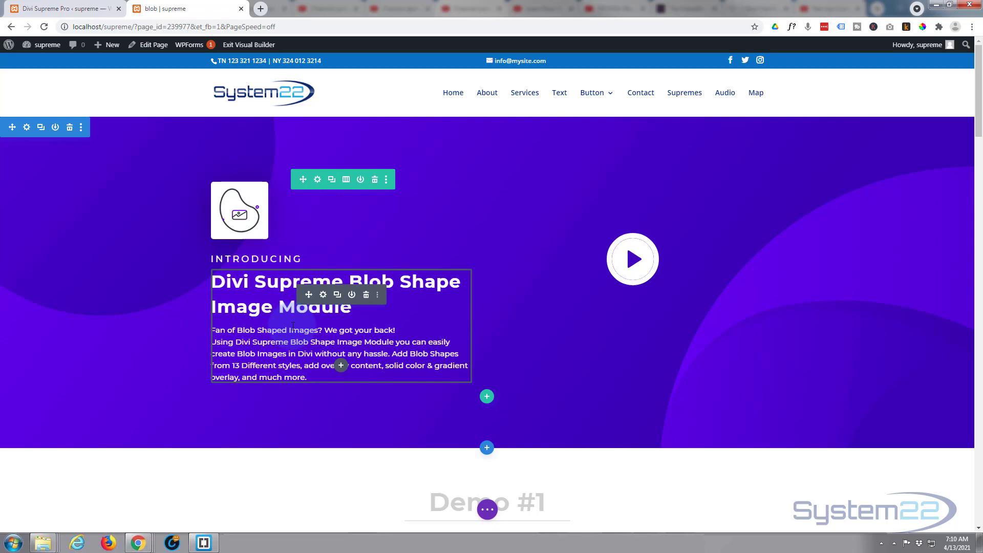
- Find Use Popup under the hero text module's Advanced > Visibility options, checking Divi Supreme Pro settings
{"action": "left_click", "coordinate": [323, 296]}
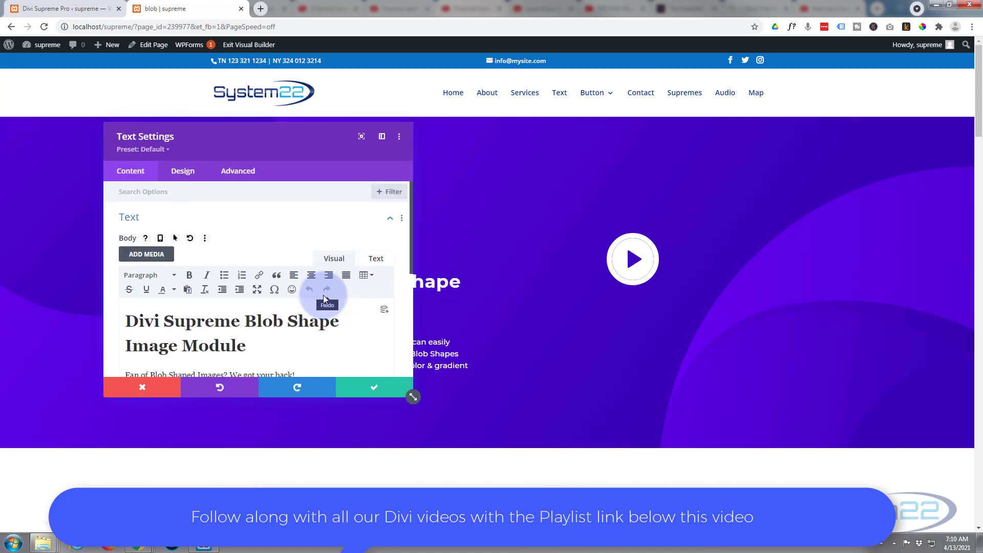
{"action": "left_click", "coordinate": [238, 171]}
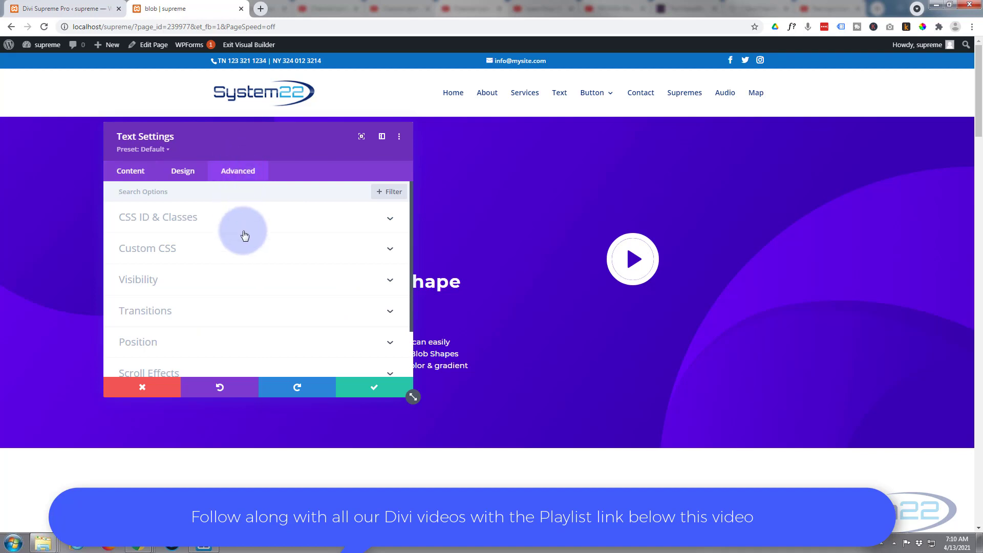
{"action": "scroll", "coordinate": [248, 258], "scroll_direction": "down", "scroll_amount": 2}
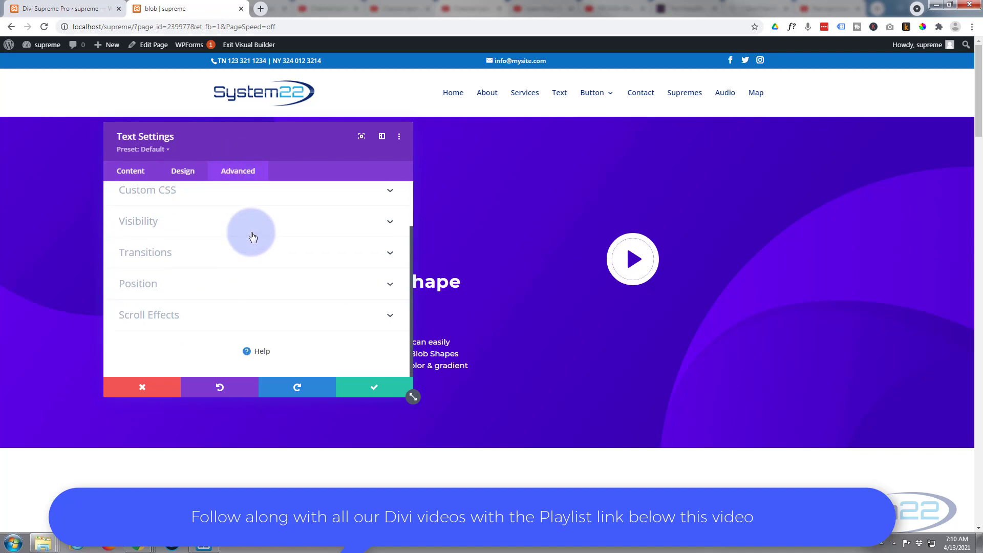
{"action": "left_click", "coordinate": [253, 233]}
{"action": "scroll", "coordinate": [254, 241], "scroll_direction": "down", "scroll_amount": 6}
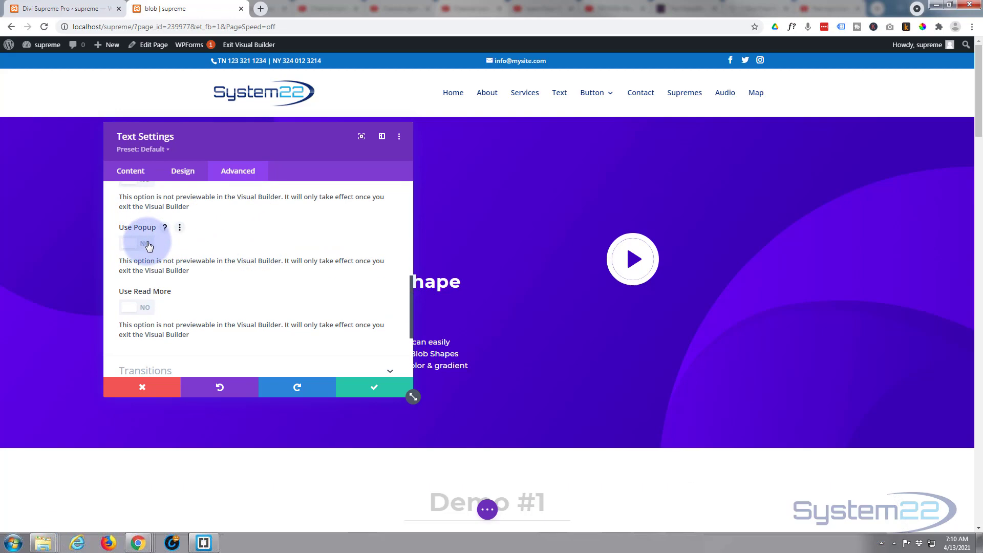
{"action": "left_click", "coordinate": [82, 9]}
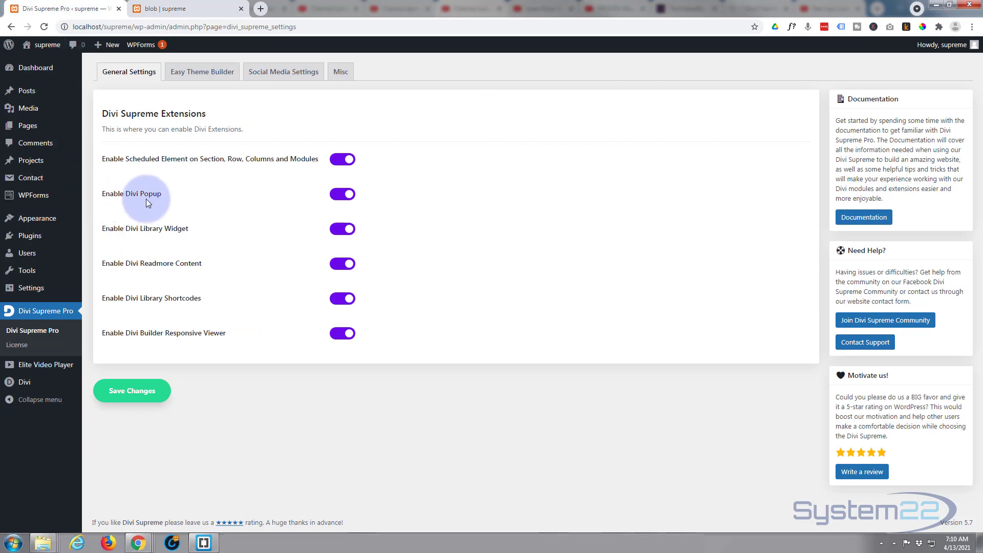
{"action": "left_click", "coordinate": [178, 10]}
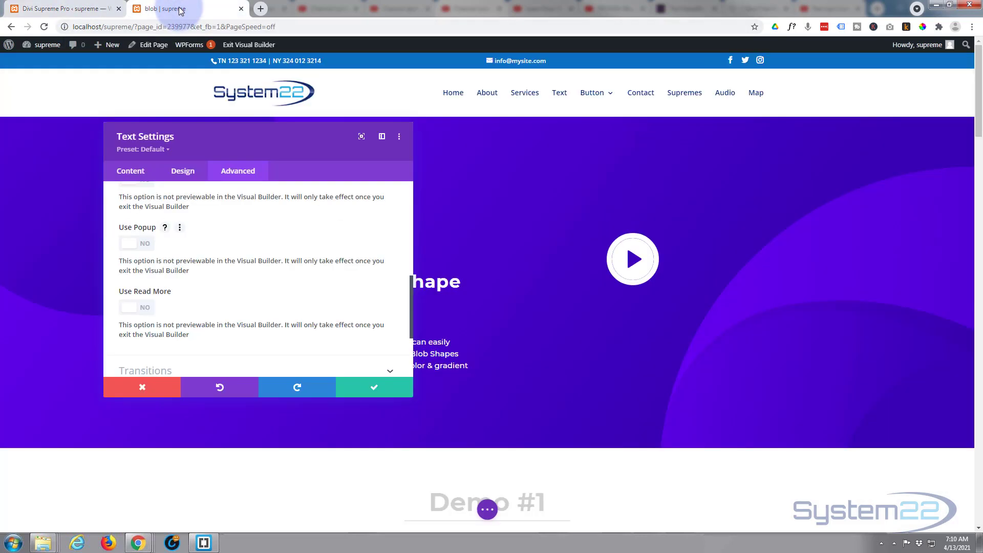
- Discard the text settings and switch Use Popup to YES on the View Modules & Features button
{"action": "left_click", "coordinate": [143, 390]}
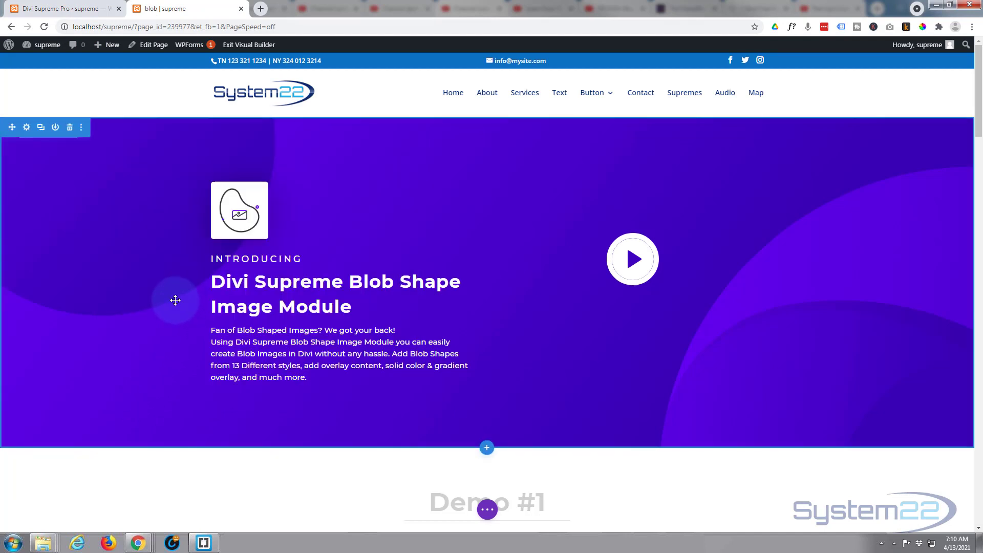
{"action": "scroll", "coordinate": [175, 300], "scroll_direction": "down", "scroll_amount": 7}
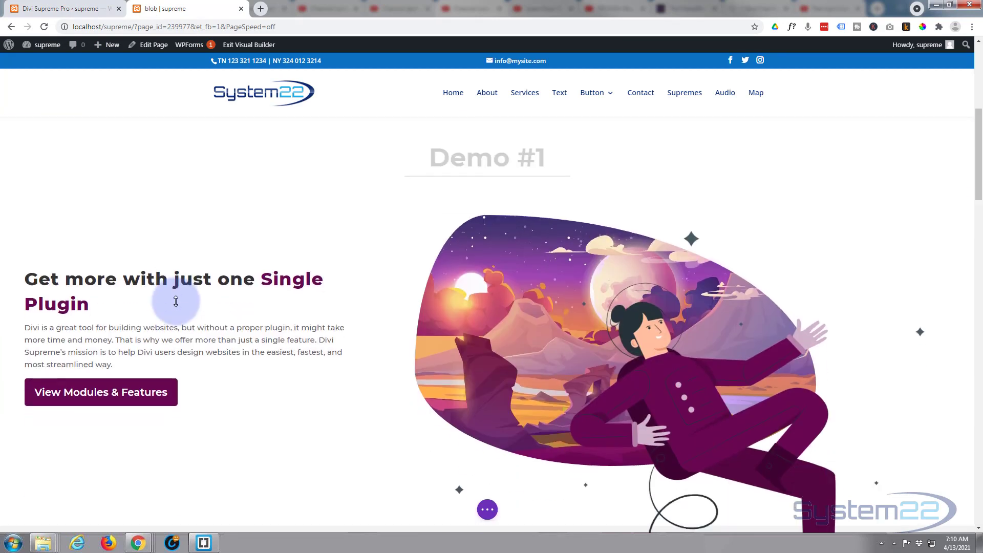
{"action": "mouse_move", "coordinate": [122, 382]}
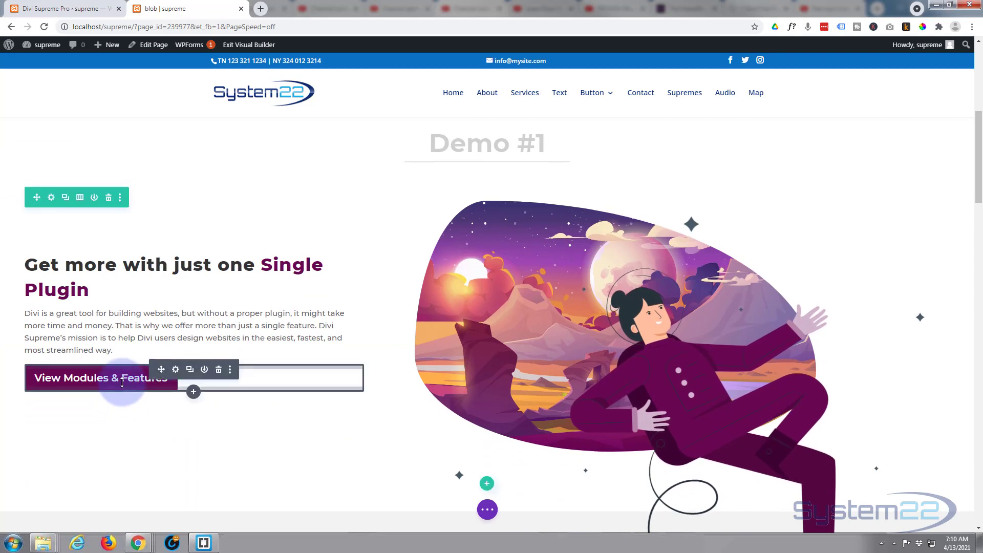
{"action": "mouse_move", "coordinate": [138, 397]}
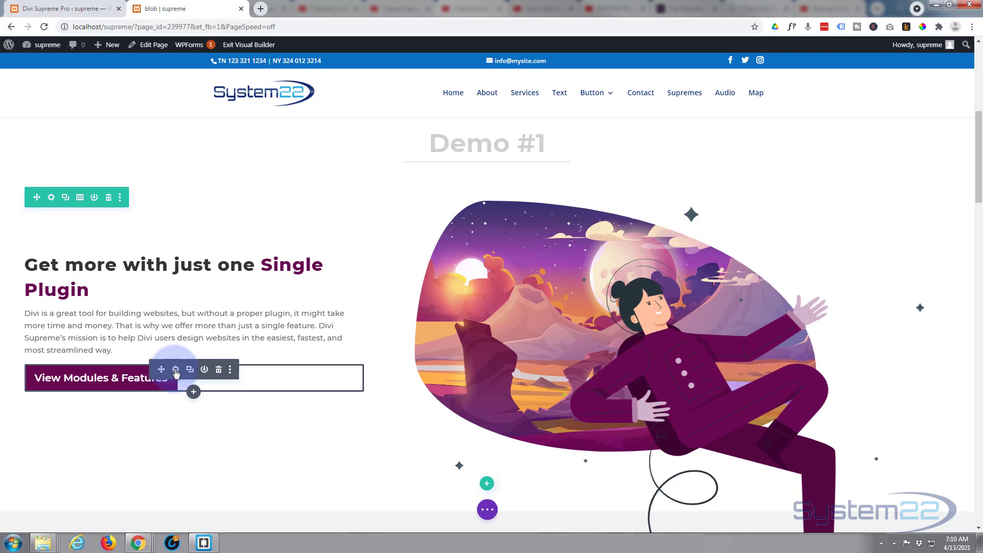
{"action": "left_click", "coordinate": [176, 370]}
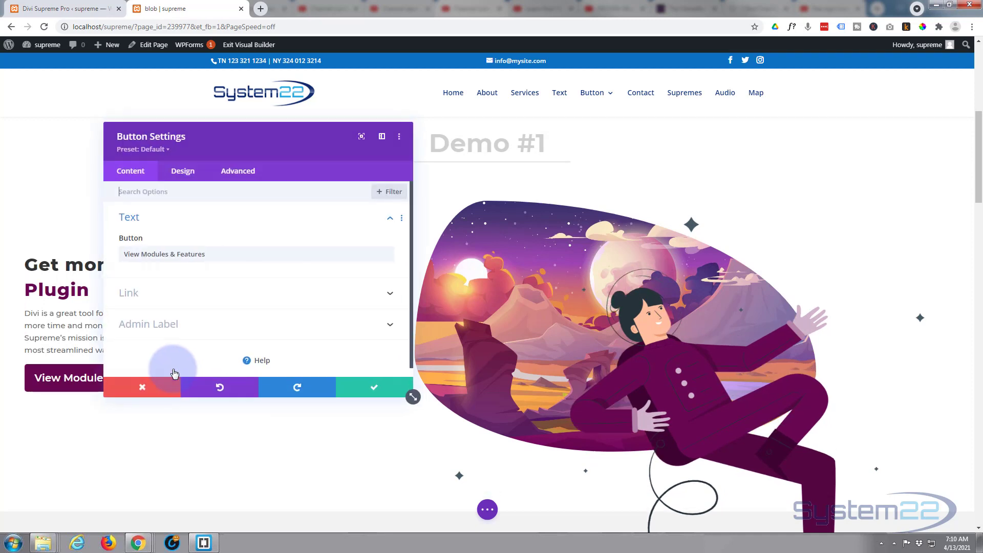
{"action": "left_click", "coordinate": [247, 173]}
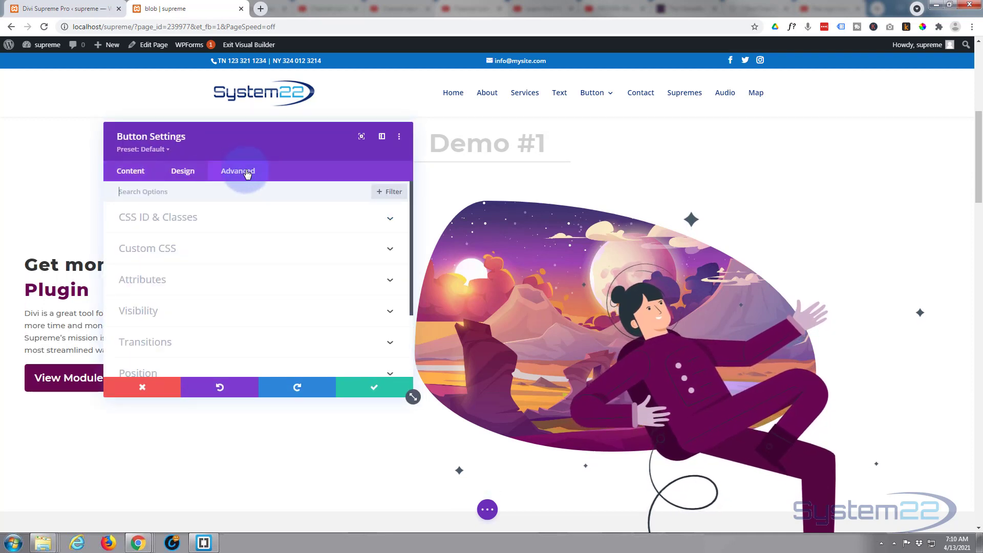
{"action": "left_click", "coordinate": [251, 314]}
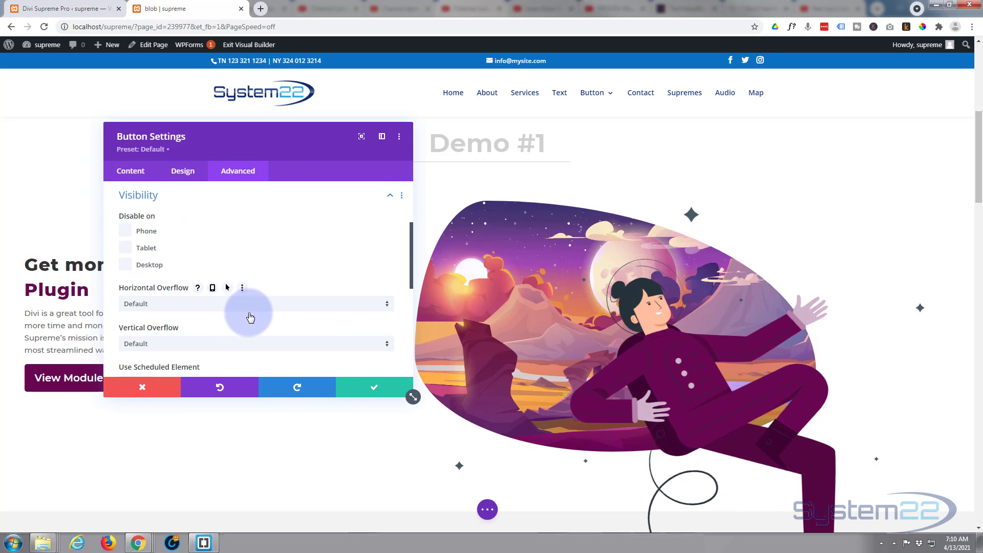
{"action": "scroll", "coordinate": [250, 317], "scroll_direction": "down", "scroll_amount": 3}
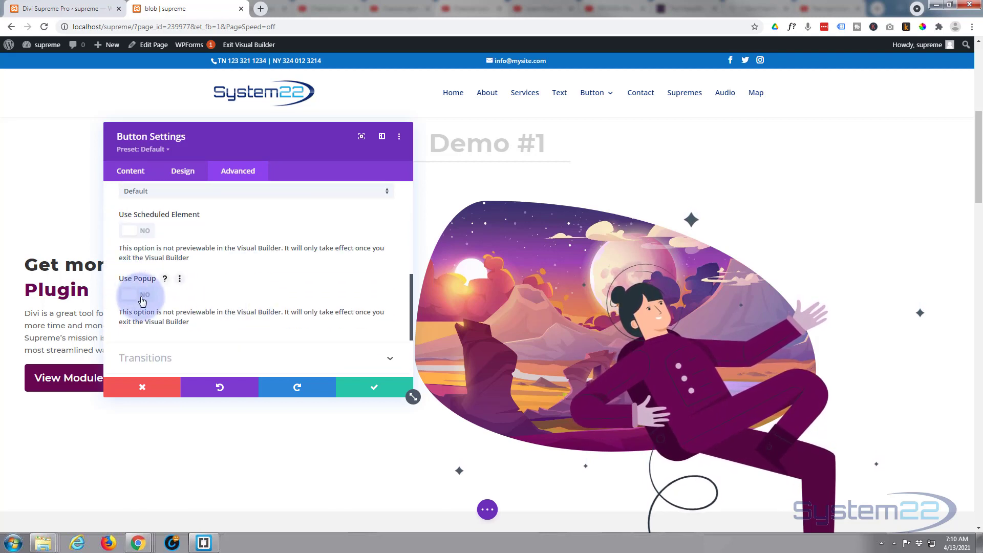
{"action": "left_click", "coordinate": [143, 296]}
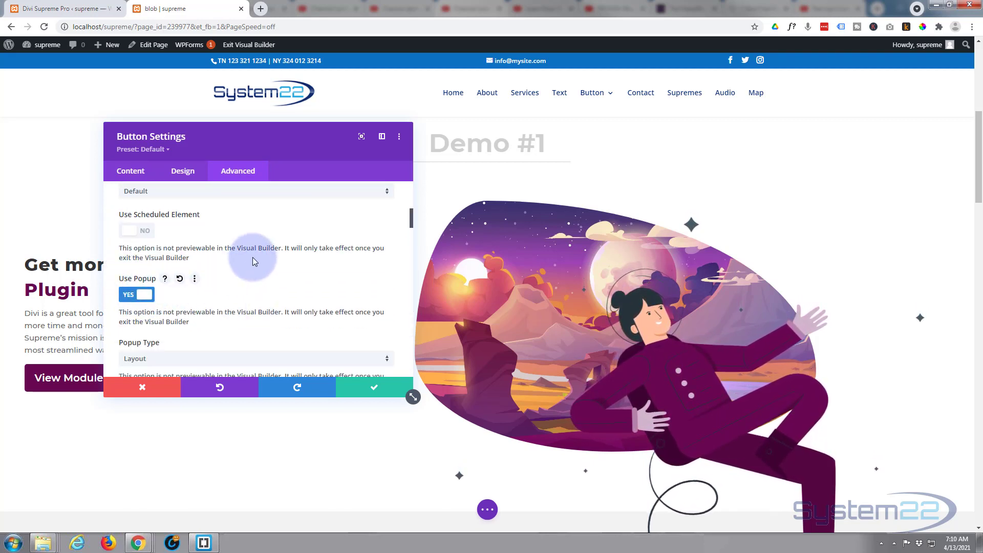
{"action": "scroll", "coordinate": [254, 257], "scroll_direction": "down", "scroll_amount": 2}
{"action": "mouse_move", "coordinate": [225, 262]}
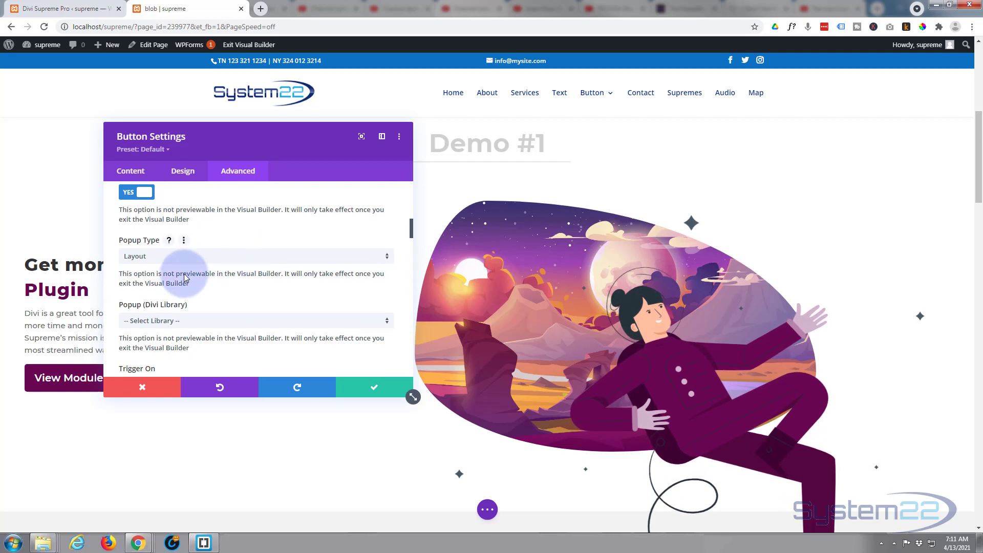
- Keep Popup Type as Layout and choose Modal1 from the Popup (Divi Library) list
{"action": "left_click", "coordinate": [186, 262]}
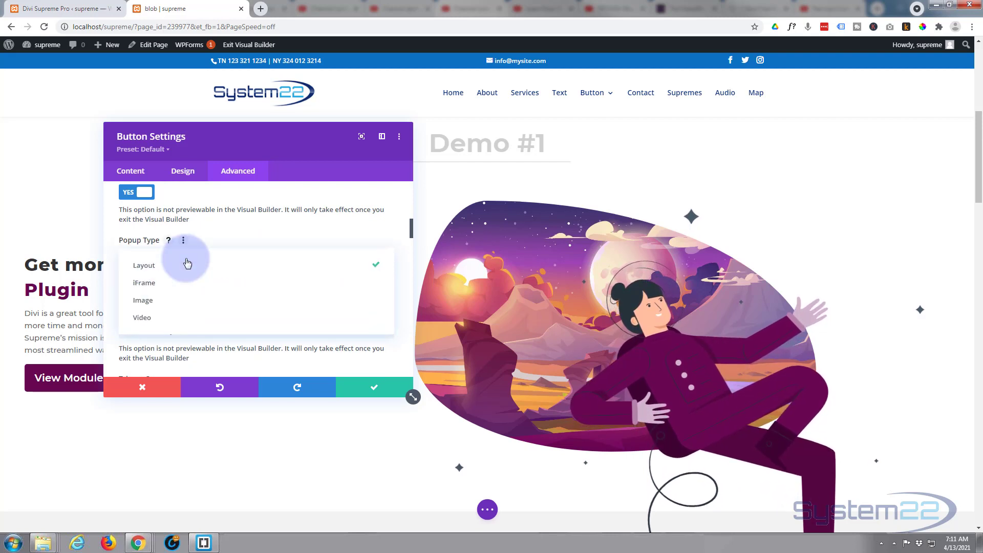
{"action": "left_click", "coordinate": [223, 238]}
{"action": "scroll", "coordinate": [225, 287], "scroll_direction": "down", "scroll_amount": 2}
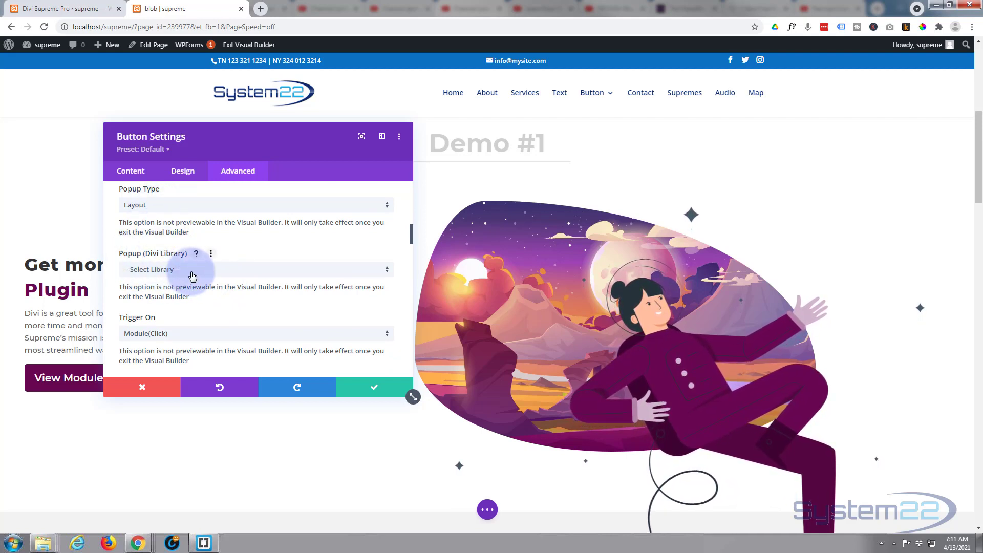
{"action": "left_click", "coordinate": [192, 276]}
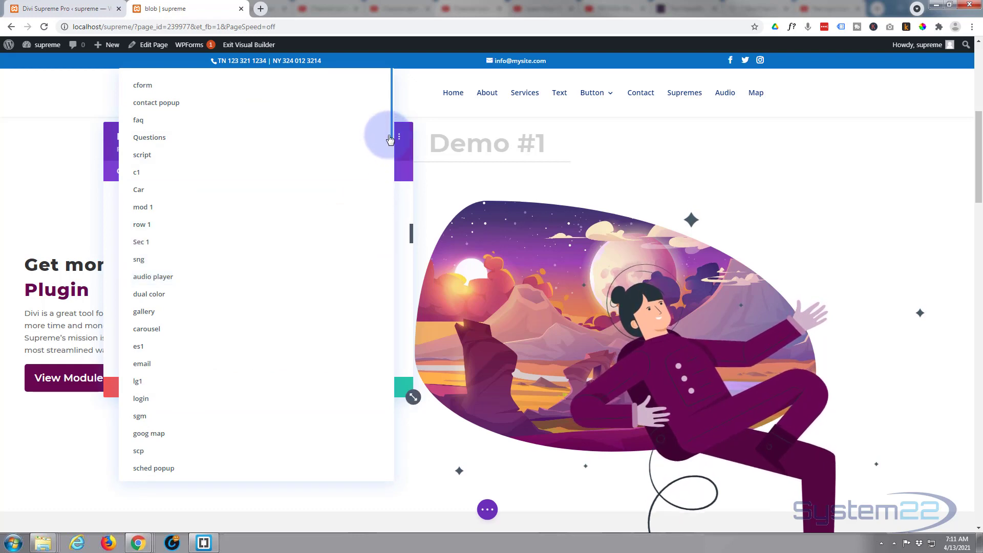
{"action": "left_click_drag", "start_coordinate": [392, 138], "coordinate": [404, 483]}
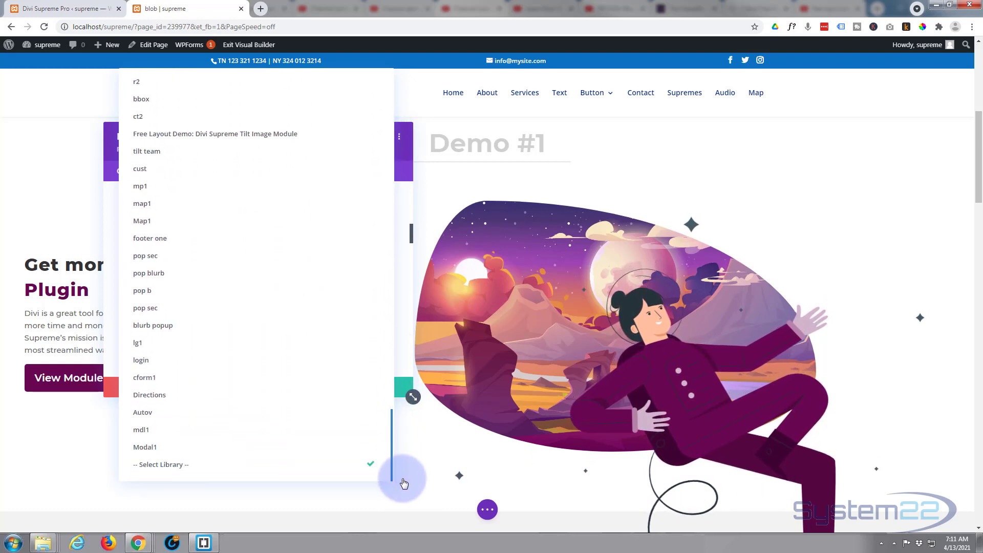
{"action": "left_click", "coordinate": [148, 447]}
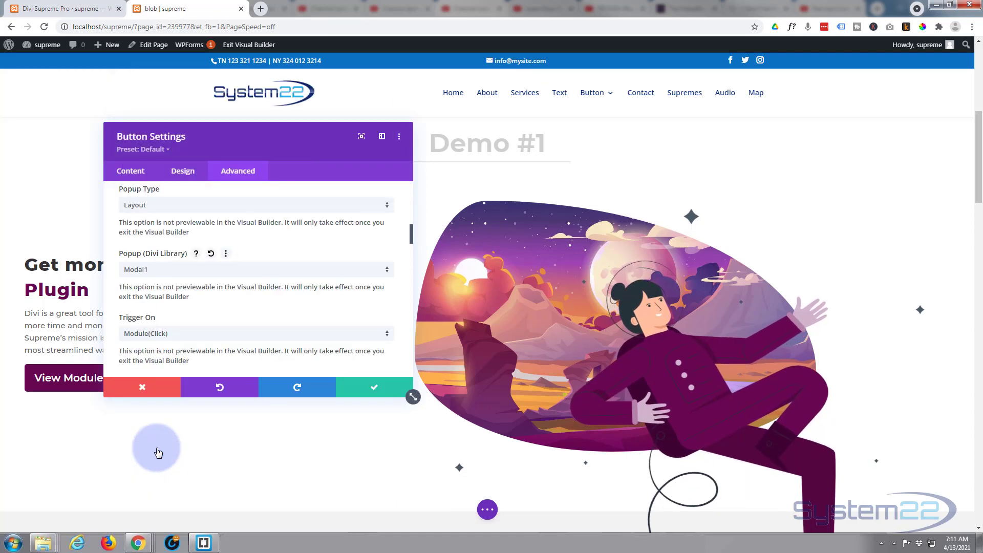
- Set the popup's Trigger On to Button(Click) and move the Button Settings panel aside
{"action": "scroll", "coordinate": [199, 305], "scroll_direction": "down", "scroll_amount": 1}
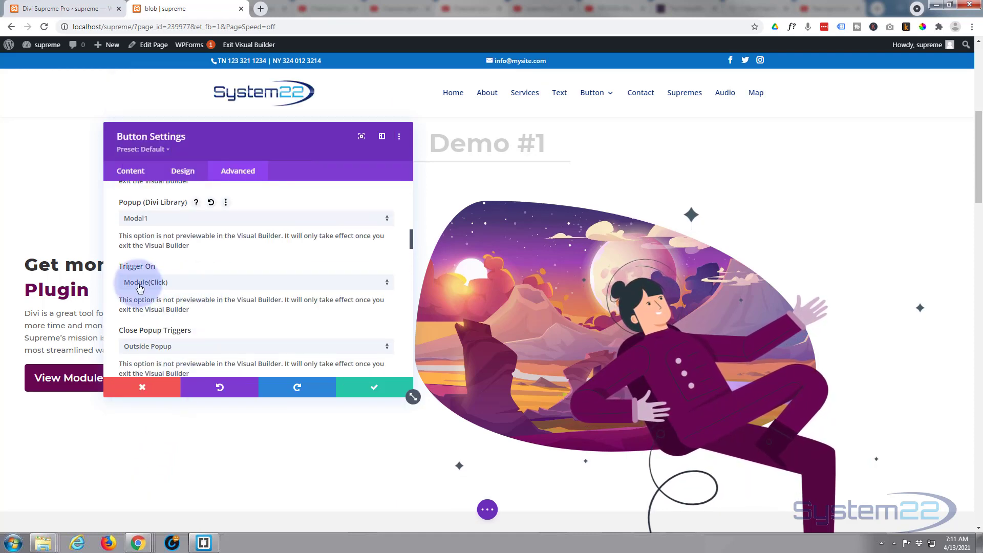
{"action": "left_click", "coordinate": [216, 286]}
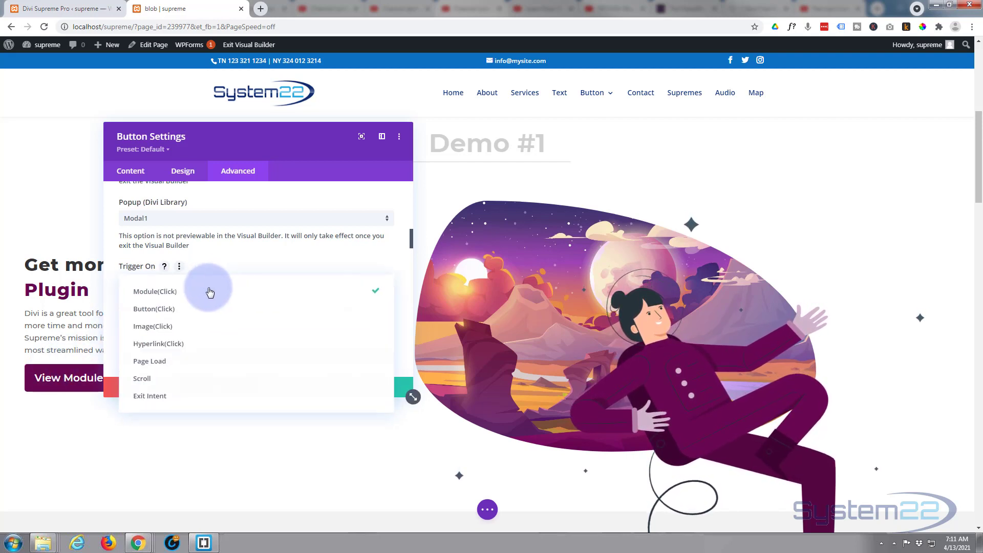
{"action": "left_click", "coordinate": [155, 309]}
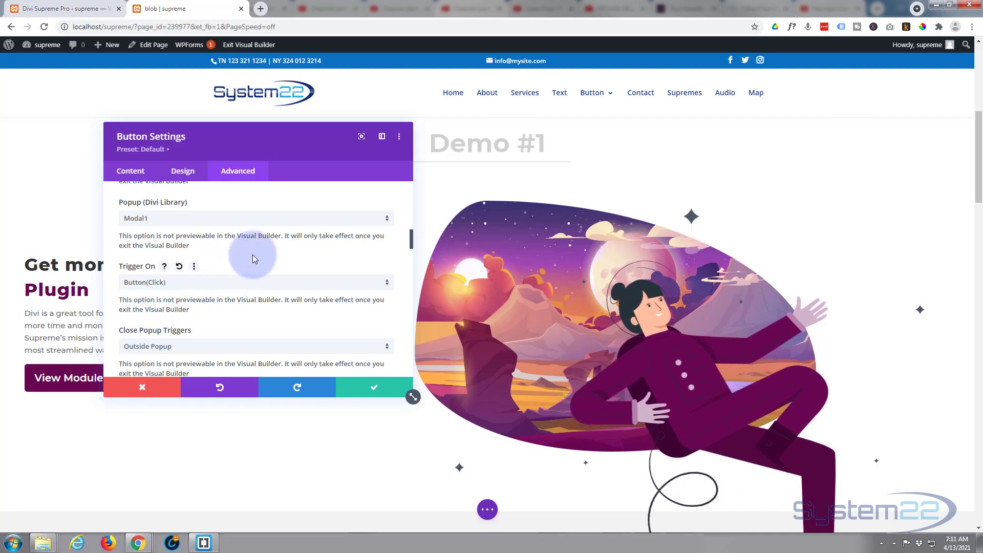
{"action": "left_click_drag", "start_coordinate": [285, 149], "coordinate": [419, 136]}
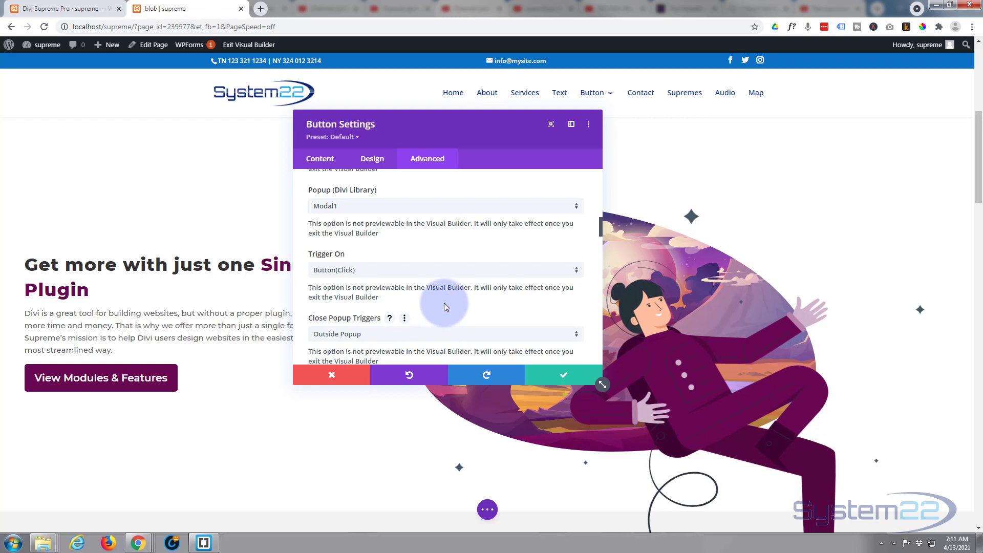
{"action": "scroll", "coordinate": [444, 303], "scroll_direction": "down", "scroll_amount": 2}
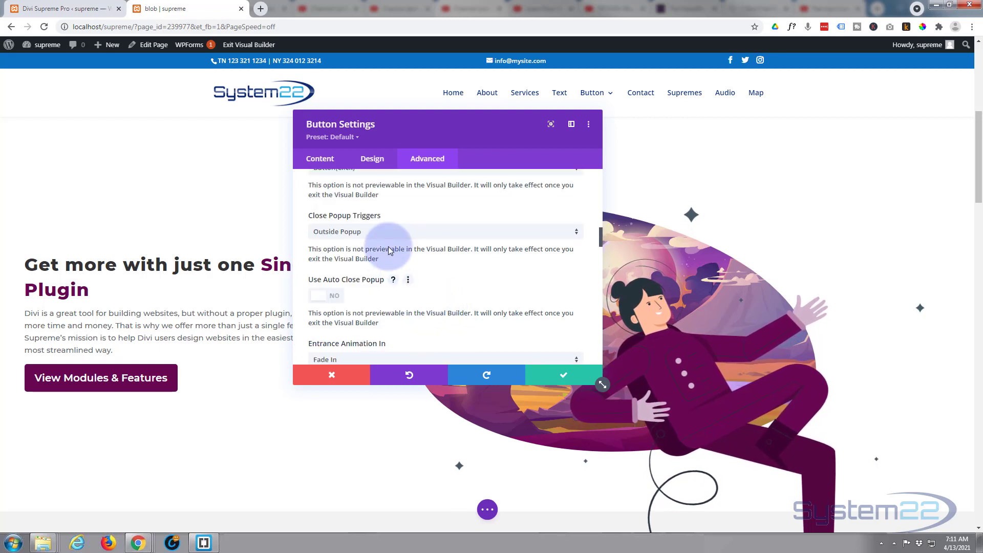
{"action": "left_click", "coordinate": [404, 235]}
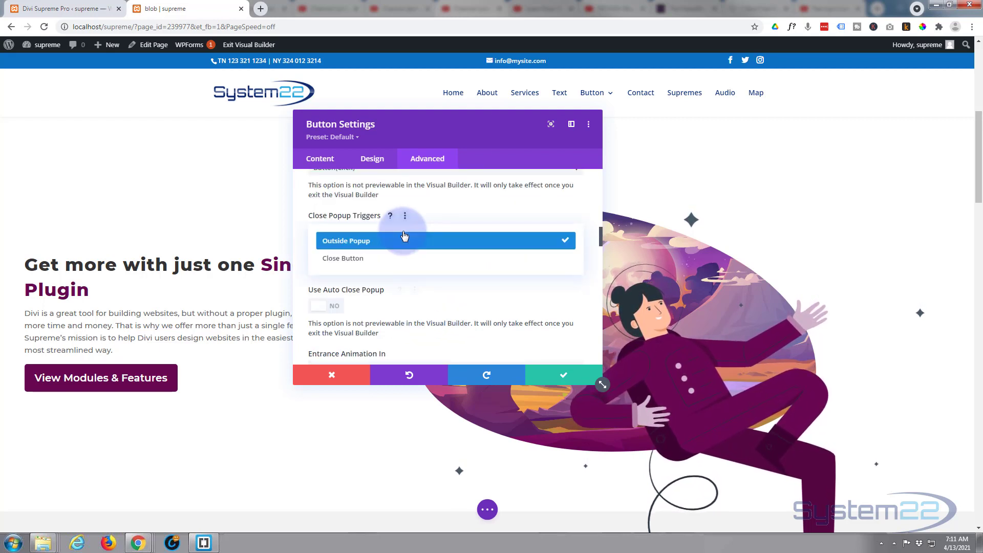
{"action": "left_click", "coordinate": [450, 207]}
{"action": "scroll", "coordinate": [430, 268], "scroll_direction": "down", "scroll_amount": 1}
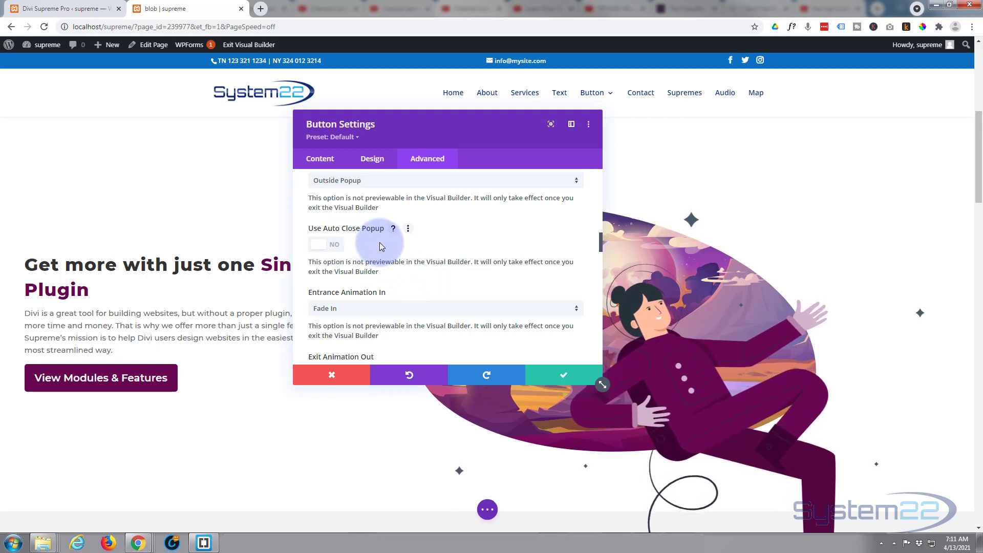
{"action": "scroll", "coordinate": [379, 241], "scroll_direction": "down", "scroll_amount": 2}
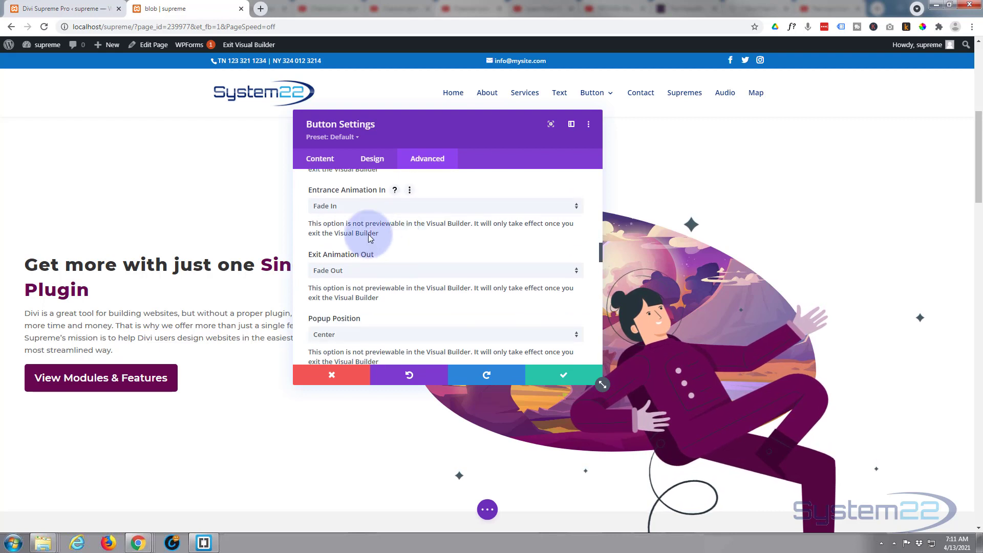
{"action": "left_click", "coordinate": [379, 206]}
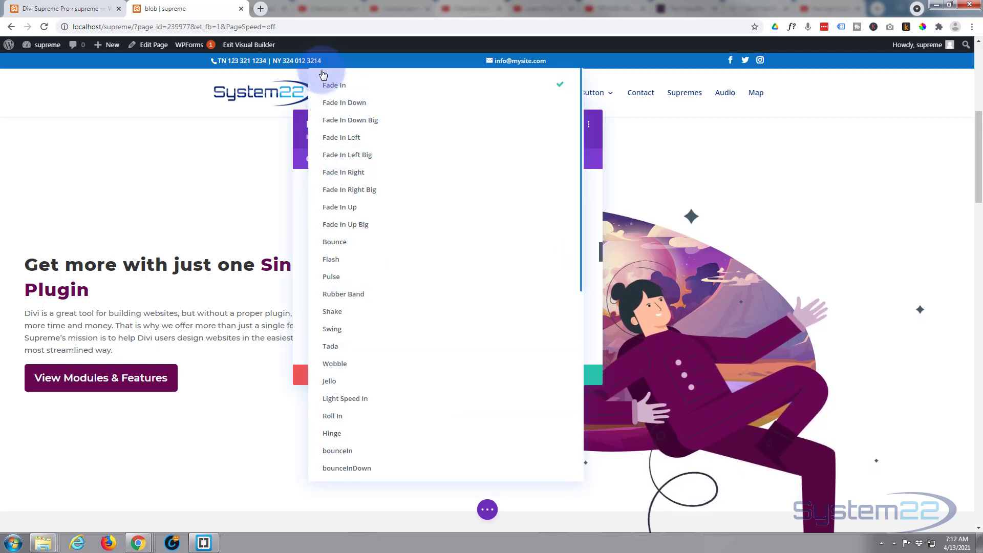
{"action": "left_click", "coordinate": [328, 101]}
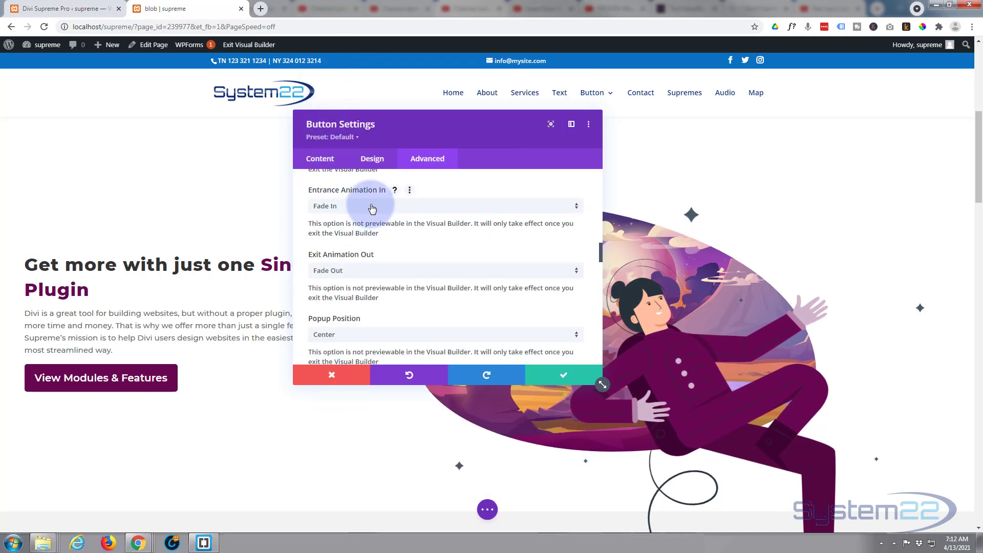
{"action": "scroll", "coordinate": [372, 205], "scroll_direction": "down", "scroll_amount": 2}
{"action": "scroll", "coordinate": [372, 205], "scroll_direction": "down", "scroll_amount": 1}
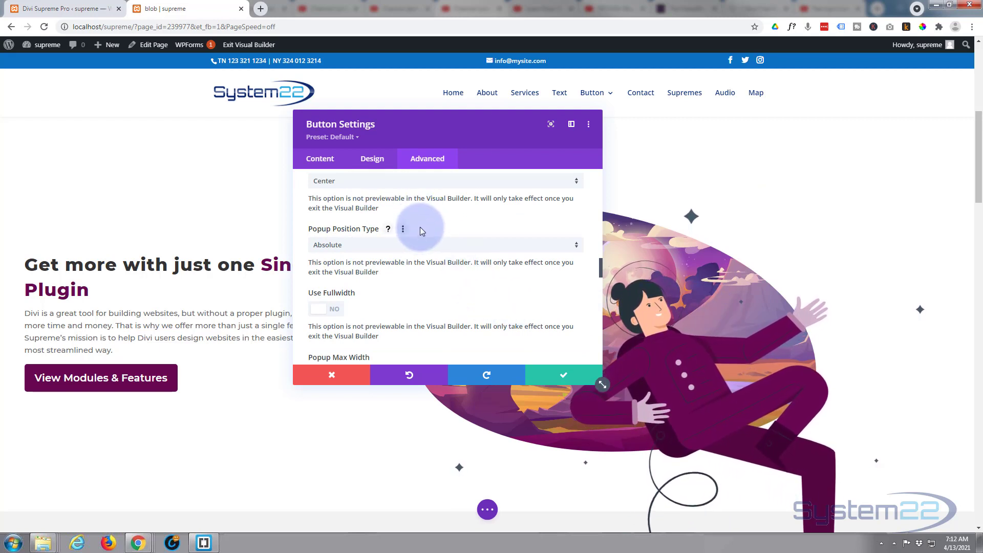
{"action": "scroll", "coordinate": [419, 226], "scroll_direction": "down", "scroll_amount": 2}
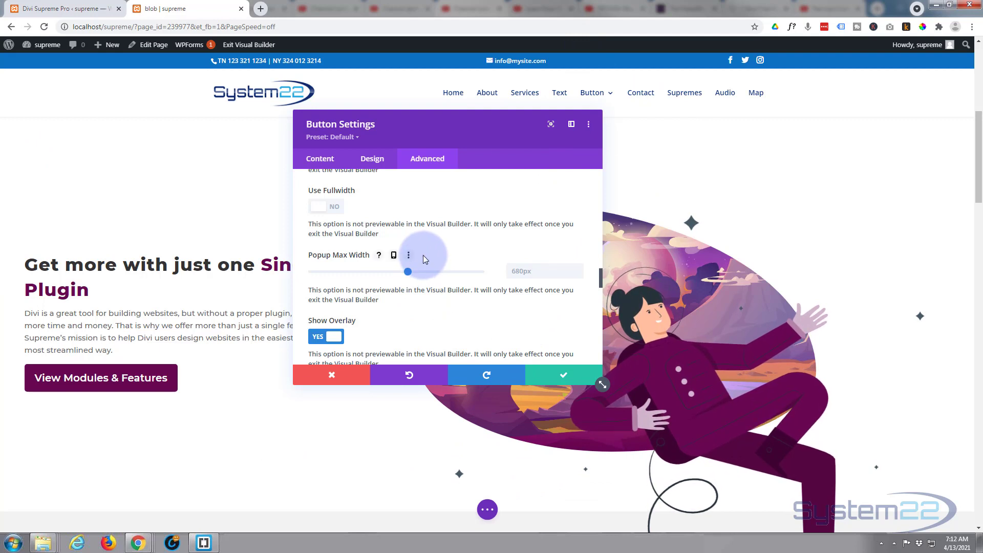
{"action": "scroll", "coordinate": [423, 255], "scroll_direction": "down", "scroll_amount": 3}
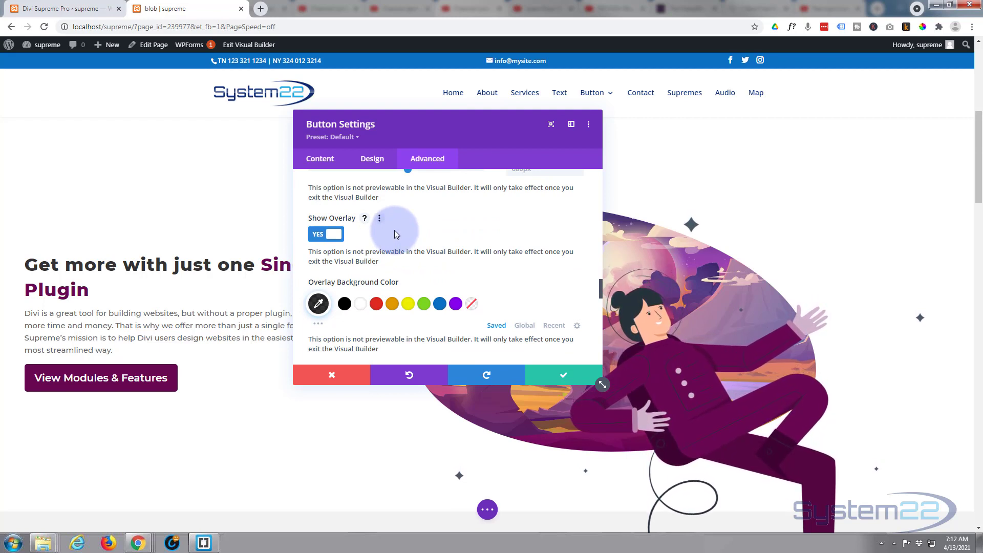
{"action": "scroll", "coordinate": [394, 234], "scroll_direction": "down", "scroll_amount": 2}
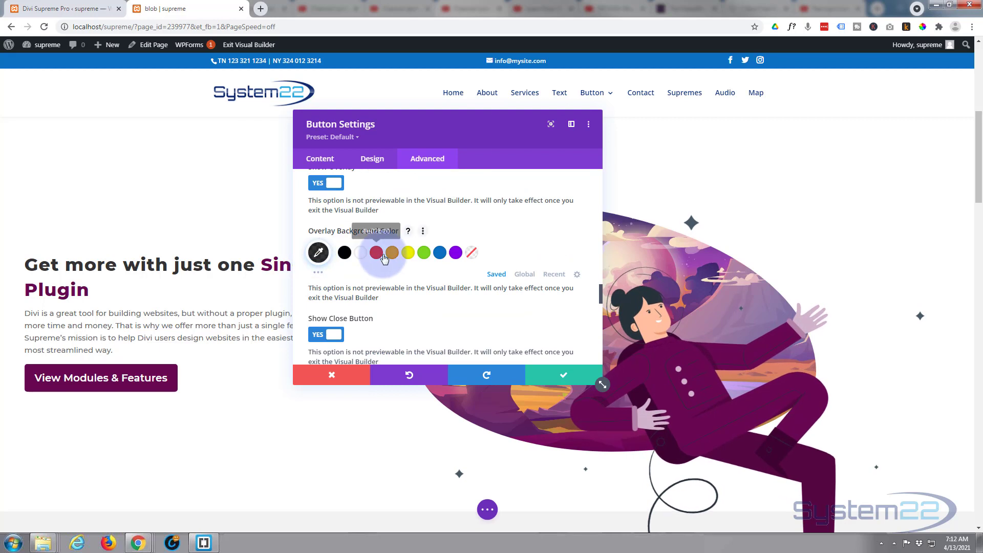
{"action": "scroll", "coordinate": [399, 267], "scroll_direction": "down", "scroll_amount": 4}
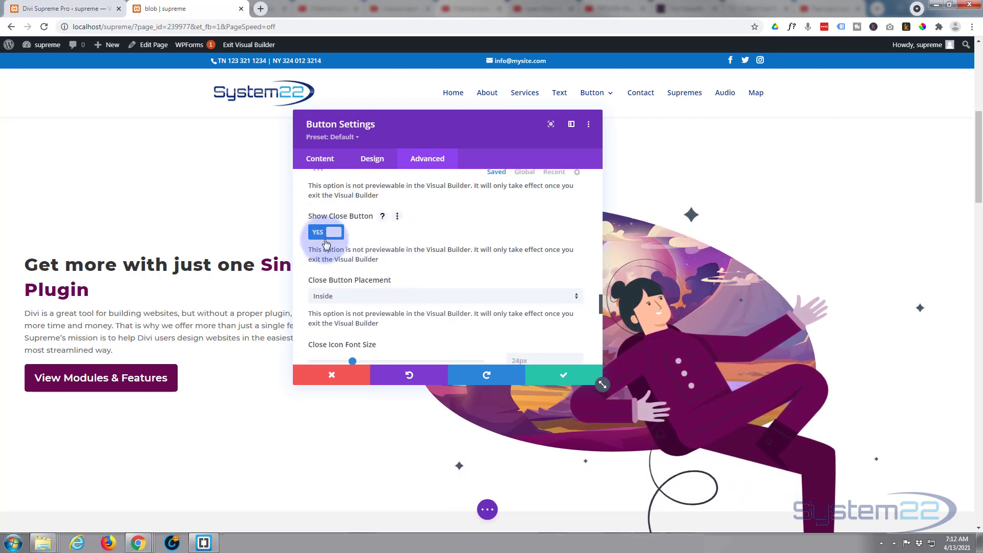
{"action": "scroll", "coordinate": [398, 220], "scroll_direction": "down", "scroll_amount": 2}
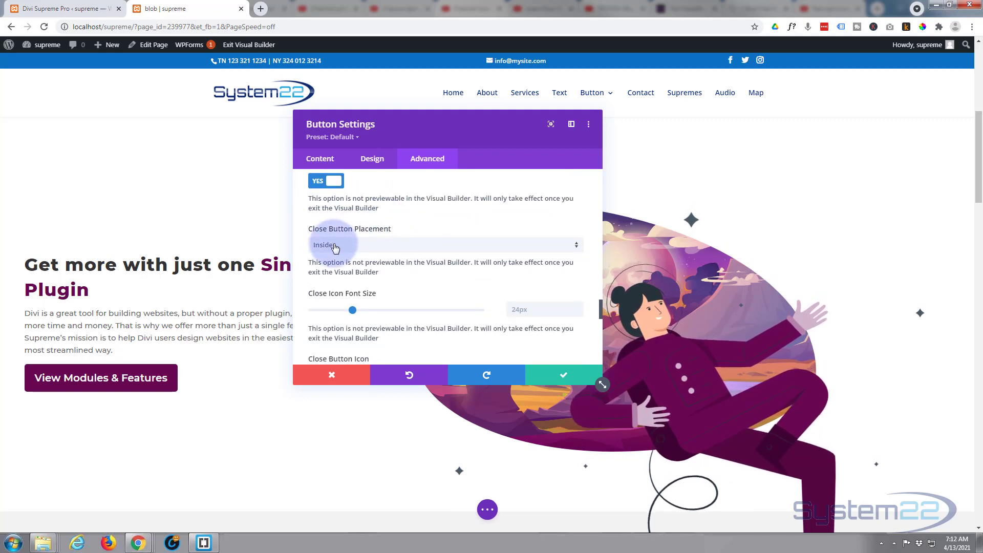
{"action": "left_click", "coordinate": [371, 246]}
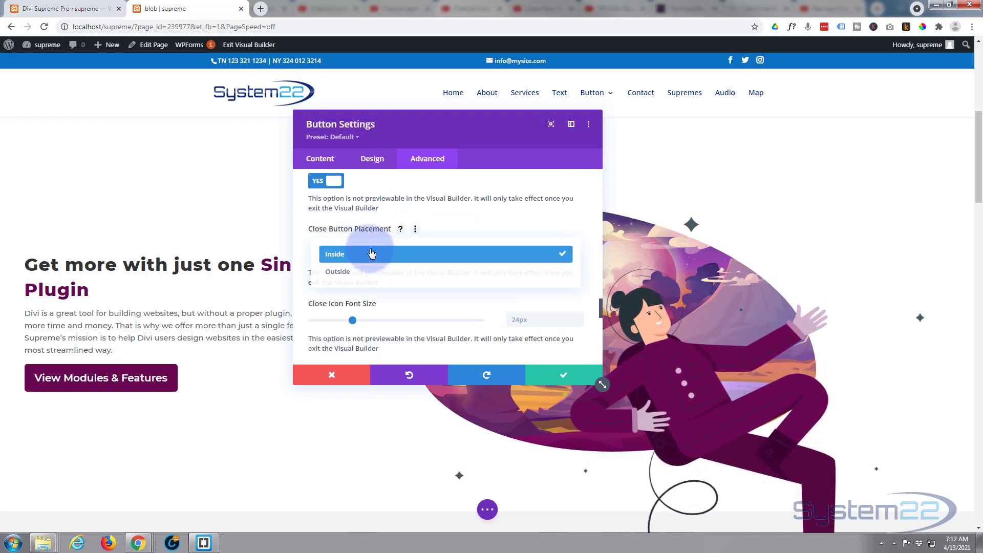
{"action": "left_click", "coordinate": [300, 241]}
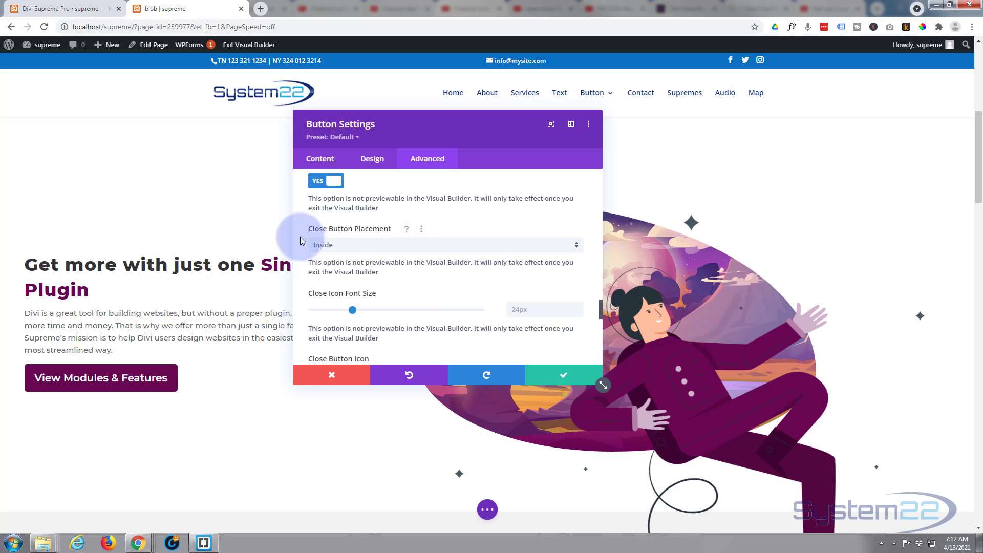
{"action": "scroll", "coordinate": [400, 236], "scroll_direction": "down", "scroll_amount": 4}
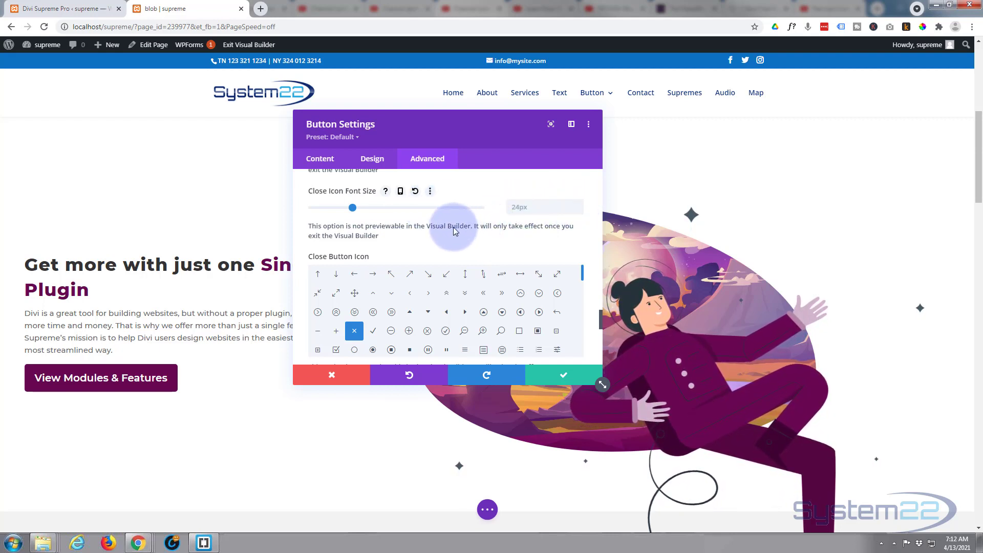
{"action": "scroll", "coordinate": [453, 226], "scroll_direction": "down", "scroll_amount": 1}
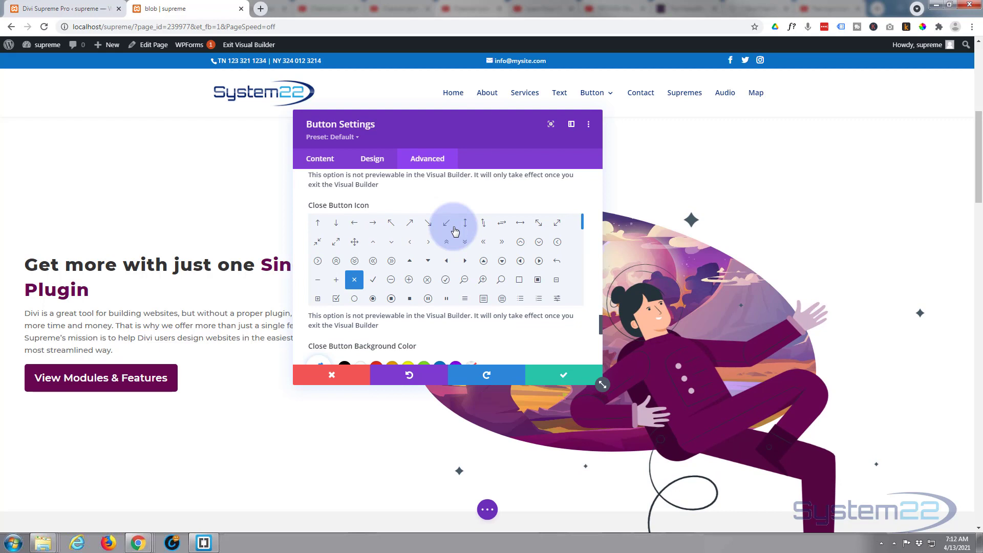
{"action": "scroll", "coordinate": [479, 310], "scroll_direction": "down", "scroll_amount": 1}
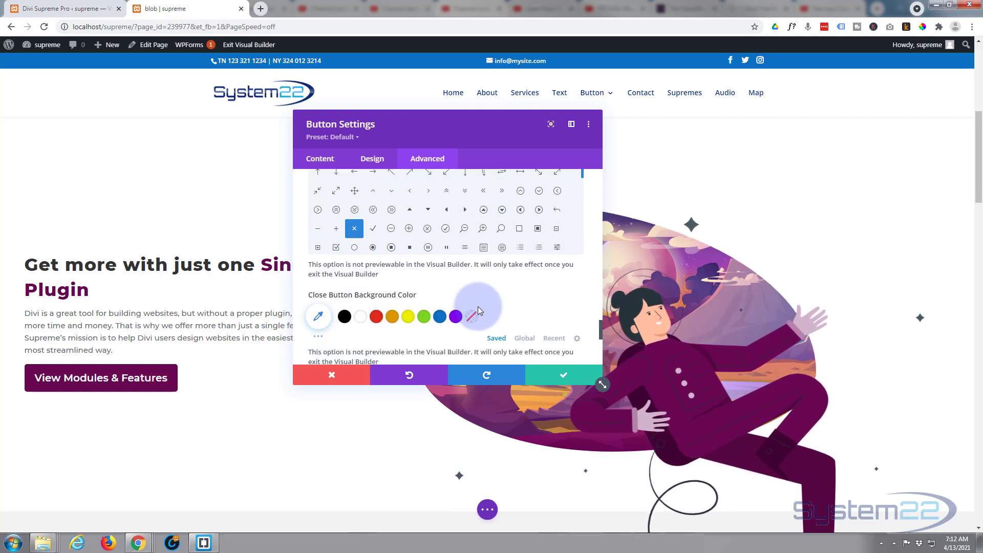
{"action": "scroll", "coordinate": [496, 290], "scroll_direction": "down", "scroll_amount": 1}
{"action": "scroll", "coordinate": [503, 267], "scroll_direction": "down", "scroll_amount": 3}
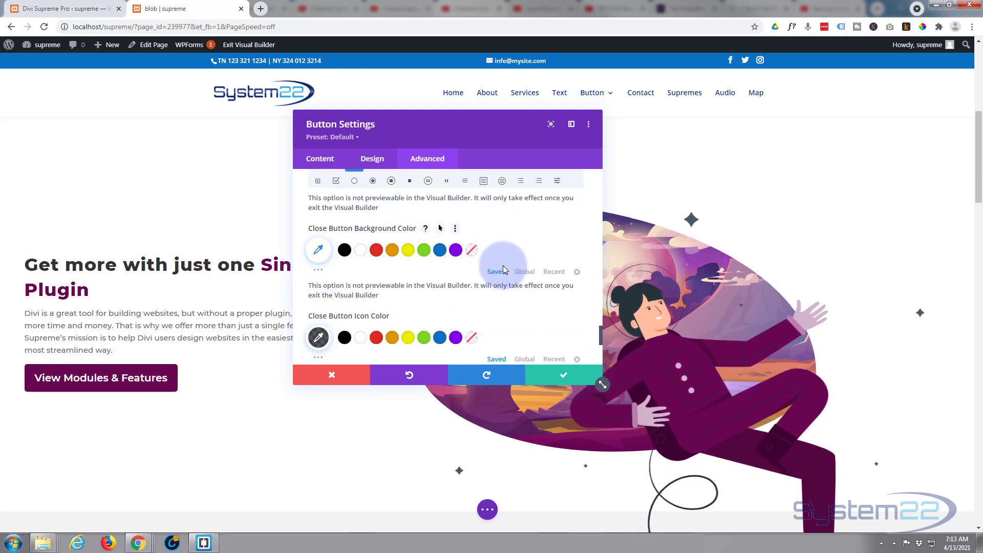
{"action": "scroll", "coordinate": [503, 269], "scroll_direction": "down", "scroll_amount": 1}
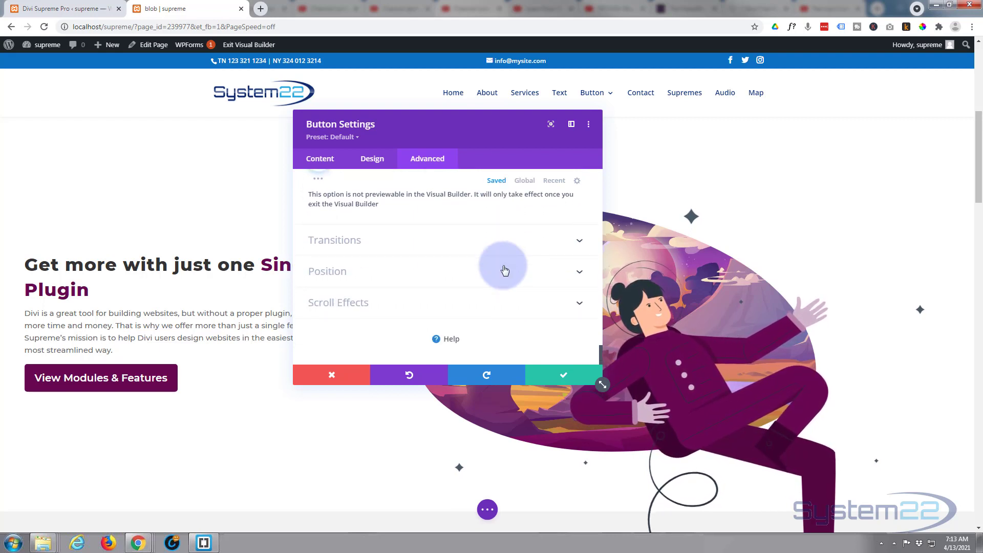
- Save the button settings, save the page as a draft, and exit the Visual Builder
{"action": "left_click", "coordinate": [562, 375]}
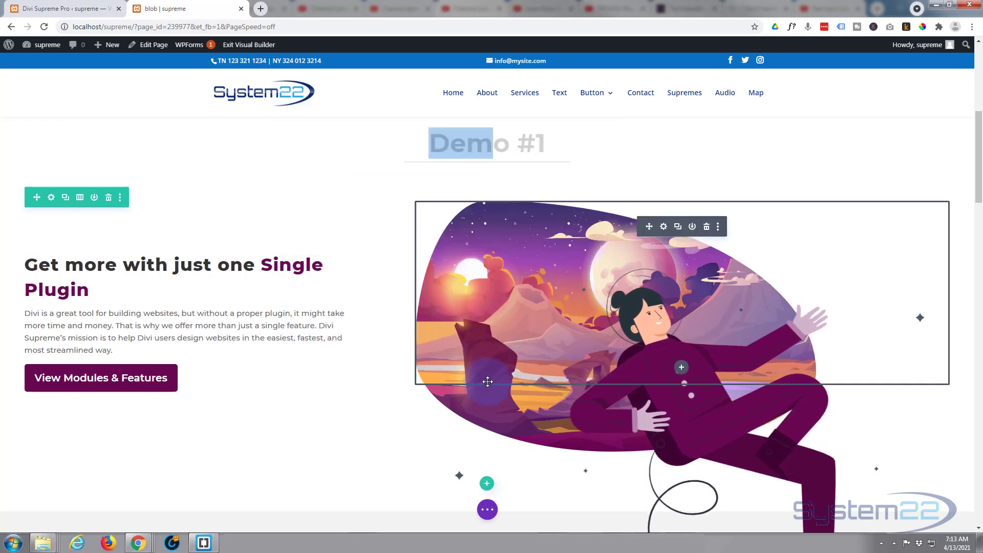
{"action": "left_click", "coordinate": [490, 512]}
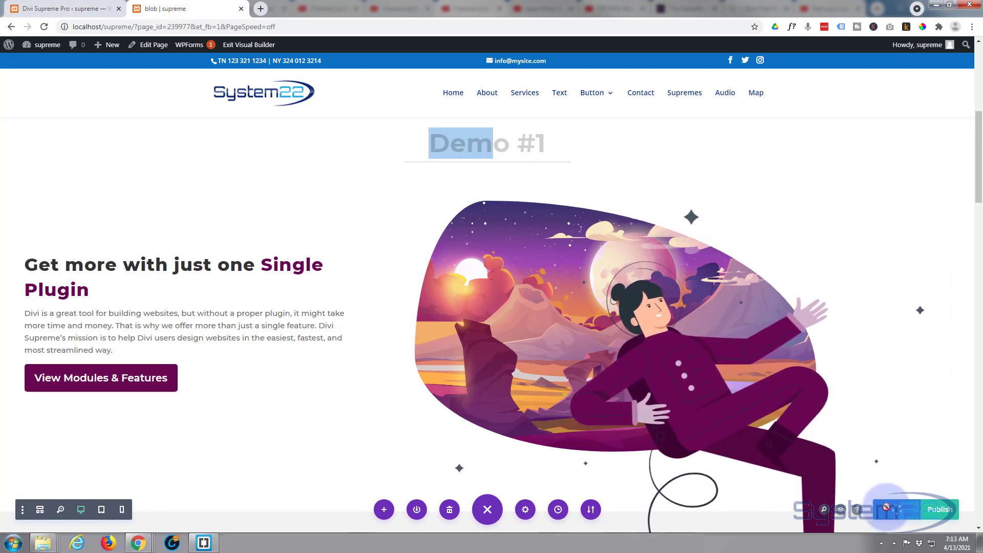
{"action": "left_click", "coordinate": [887, 508]}
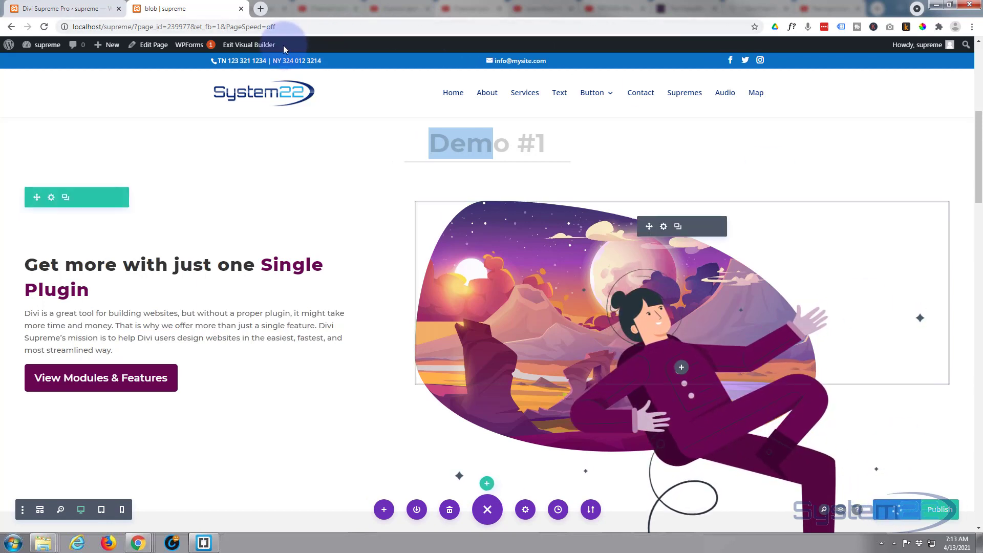
{"action": "left_click", "coordinate": [254, 46]}
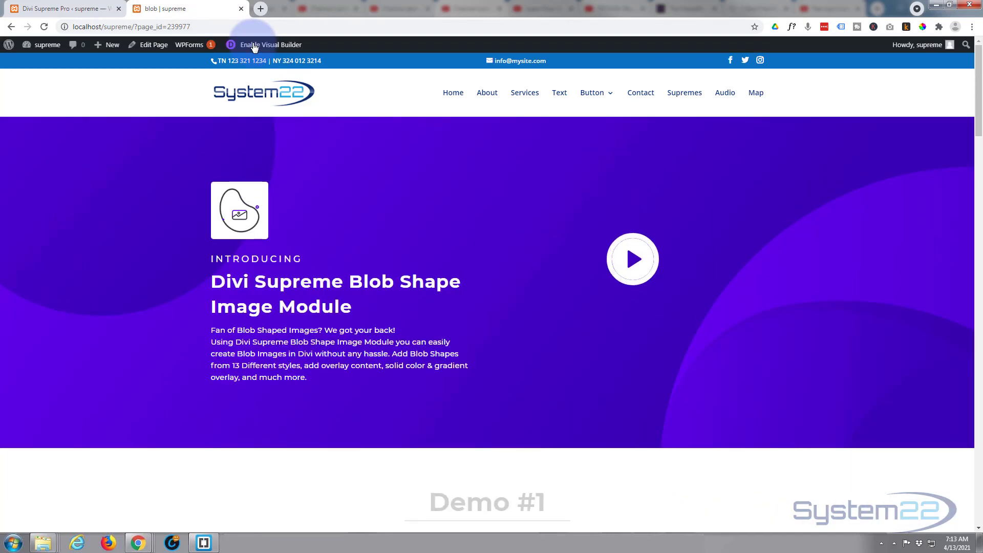
- Scroll the live page down to the View Modules & Features button in Demo #1
{"action": "scroll", "coordinate": [260, 163], "scroll_direction": "down", "scroll_amount": 7}
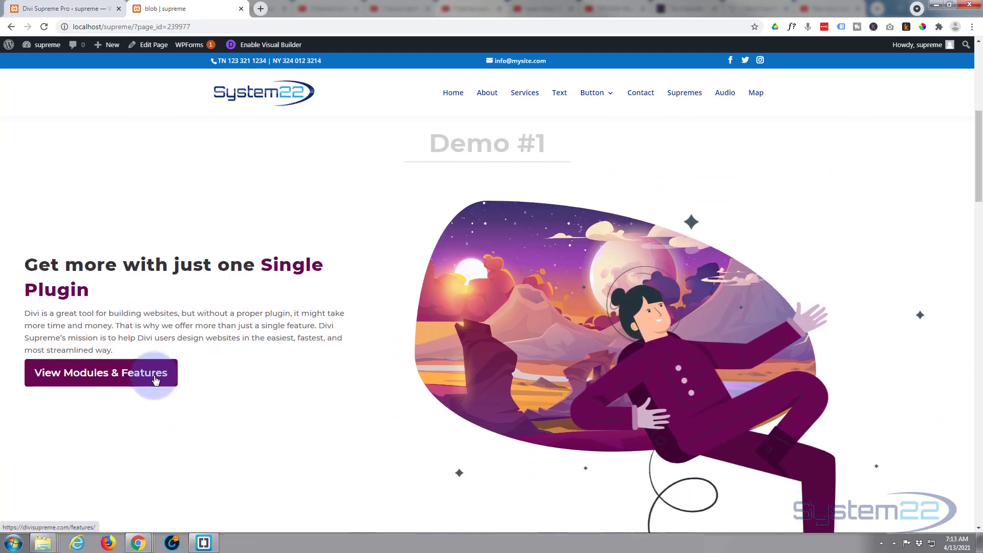
{"action": "scroll", "coordinate": [400, 327], "scroll_direction": "down", "scroll_amount": 7}
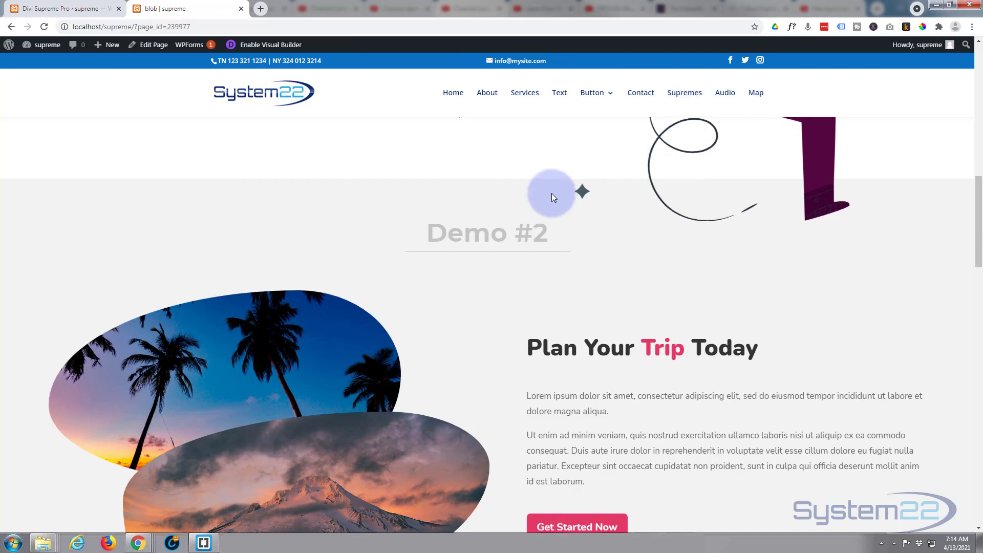
{"action": "scroll", "coordinate": [388, 165], "scroll_direction": "down", "scroll_amount": 1}
{"action": "scroll", "coordinate": [388, 164], "scroll_direction": "up", "scroll_amount": 6}
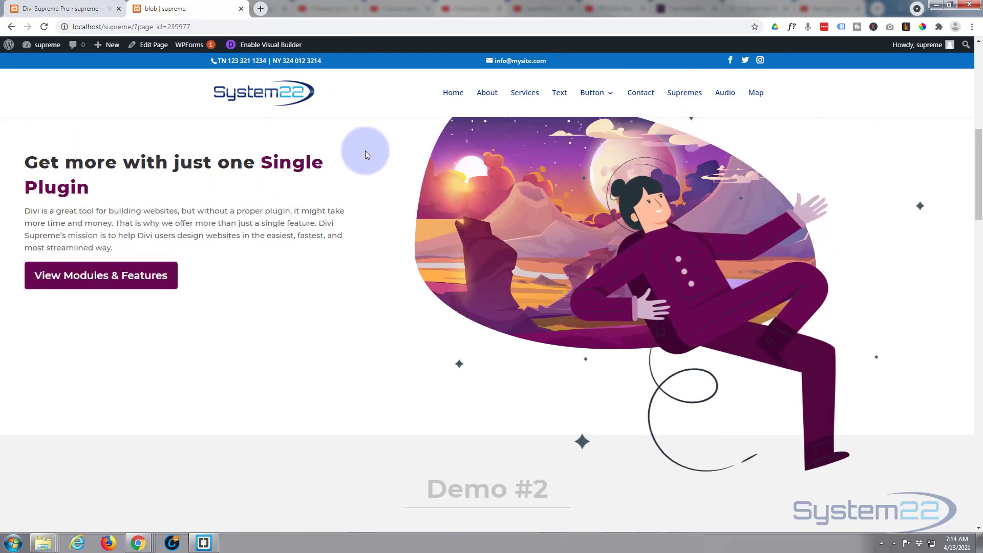
- Open the Demo #2 popup from View Modules & Features several times, closing it via X and the overlay
{"action": "left_click", "coordinate": [86, 277]}
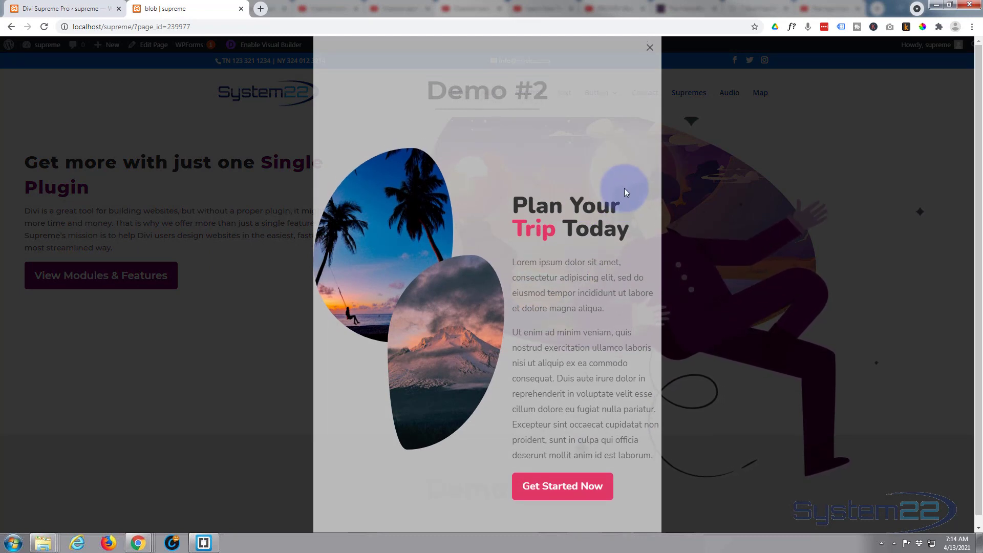
{"action": "scroll", "coordinate": [613, 240], "scroll_direction": "down", "scroll_amount": 1}
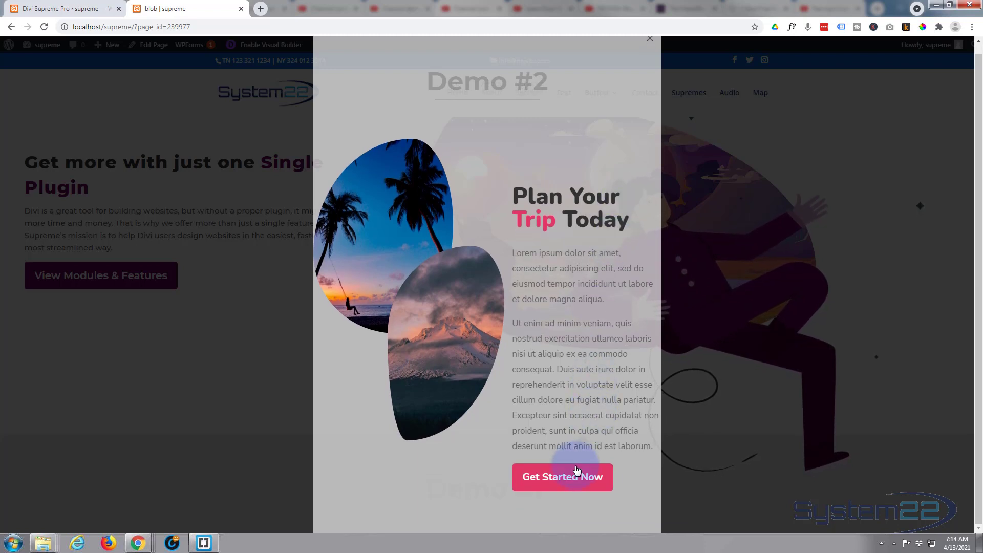
{"action": "left_click", "coordinate": [649, 41]}
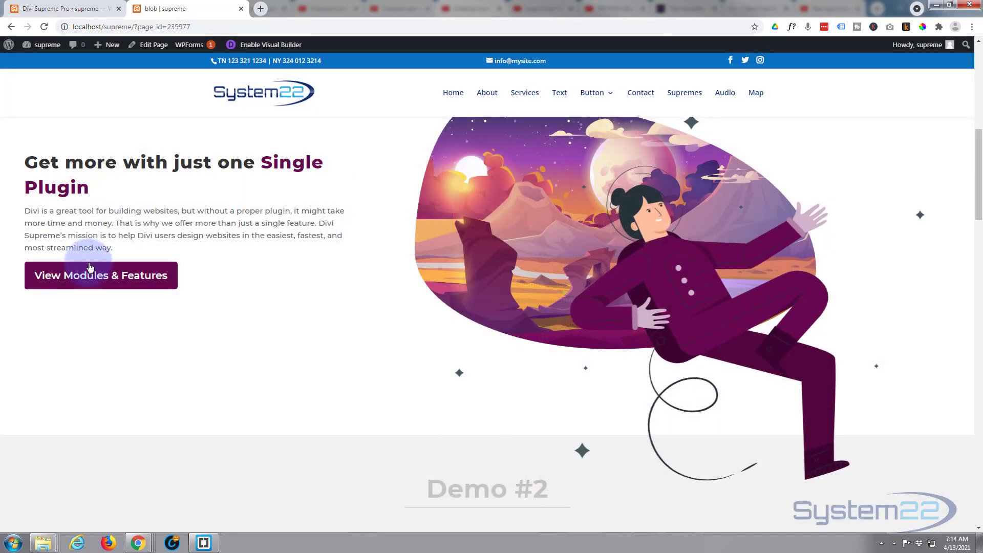
{"action": "left_click", "coordinate": [89, 266]}
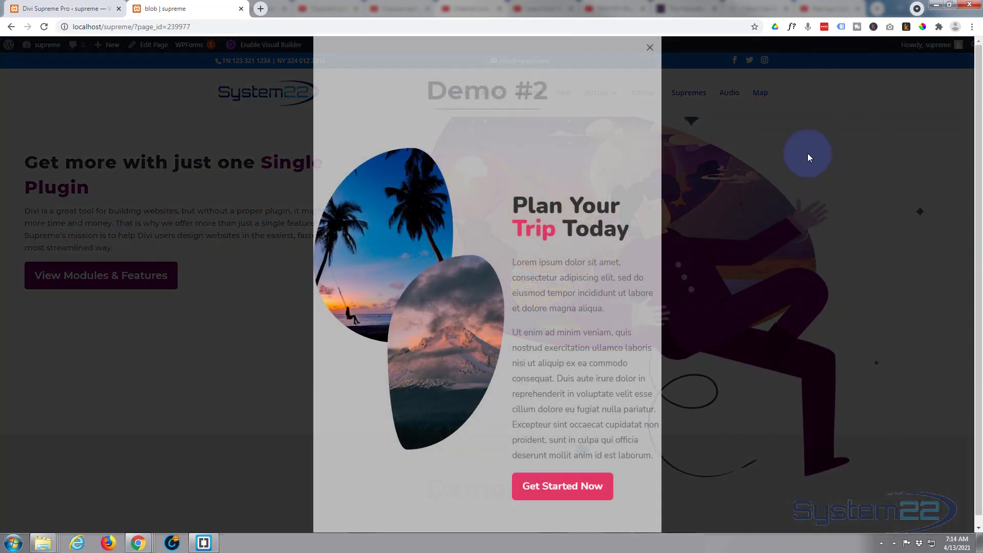
{"action": "left_click", "coordinate": [850, 271]}
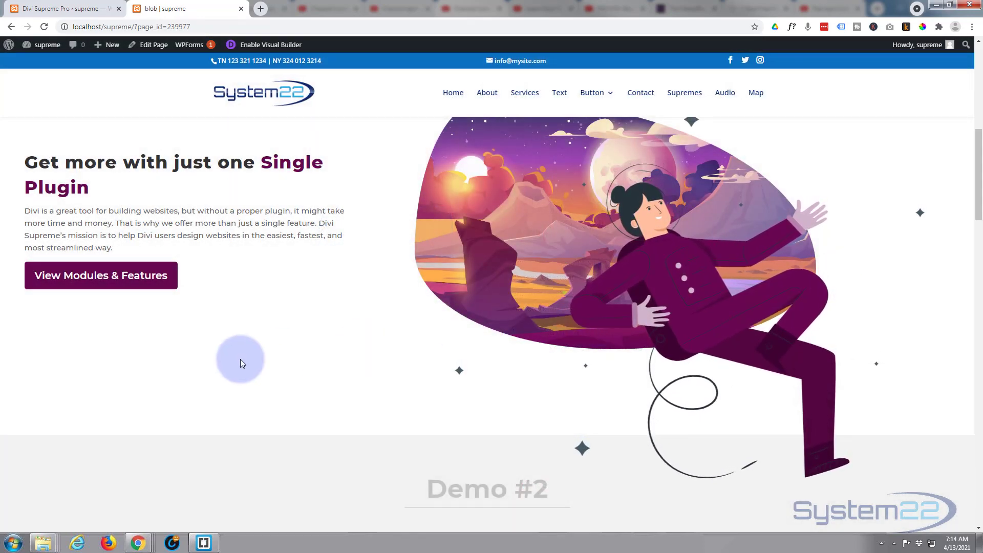
{"action": "scroll", "coordinate": [241, 359], "scroll_direction": "up", "scroll_amount": 2}
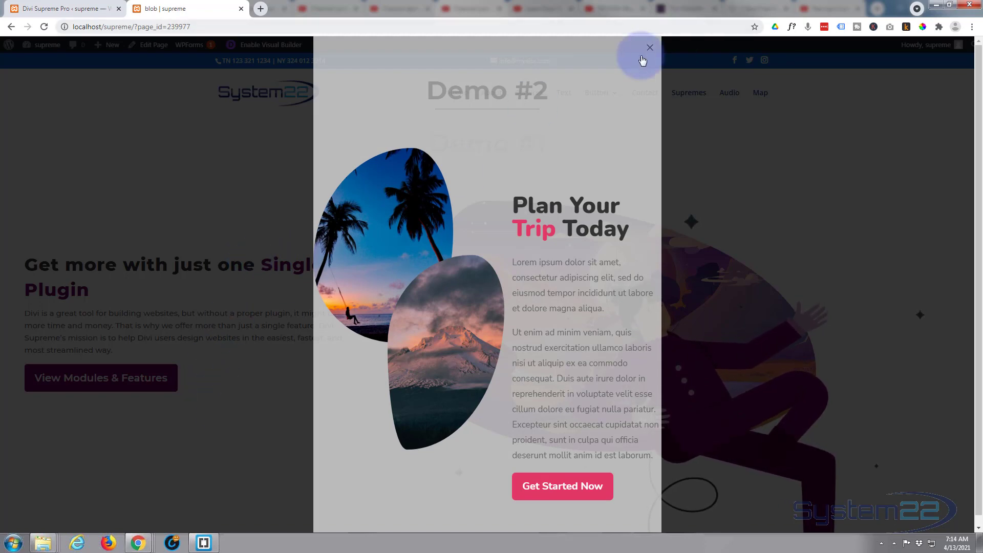
{"action": "left_click", "coordinate": [649, 47]}
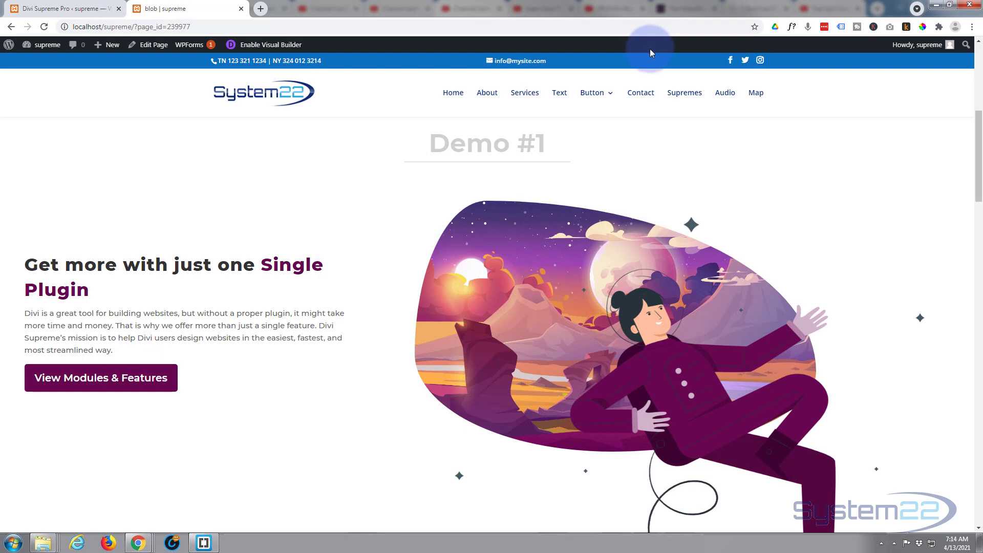
- Enable the Visual Builder on the blob page and scroll down to the Demo #1 section
{"action": "left_click", "coordinate": [272, 47]}
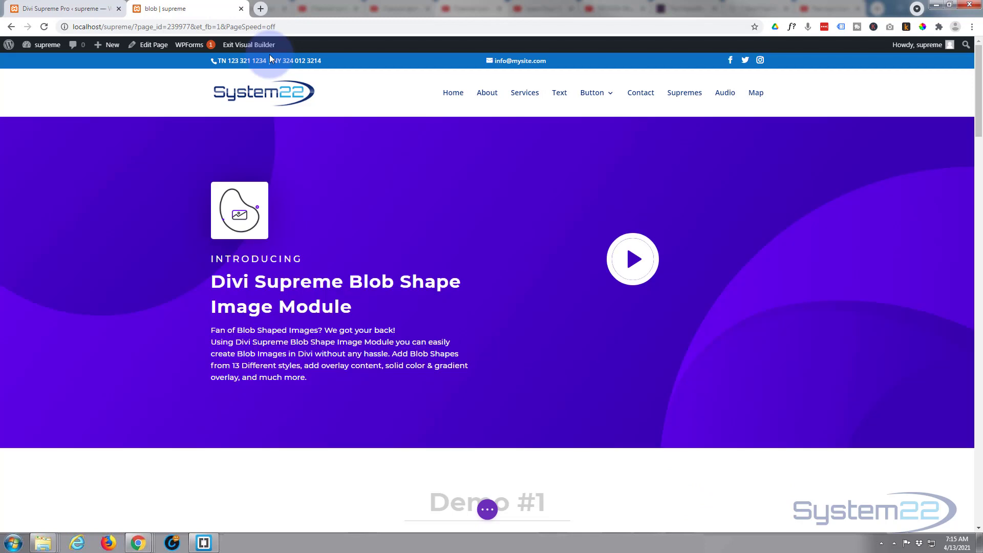
{"action": "scroll", "coordinate": [321, 255], "scroll_direction": "down", "scroll_amount": 4}
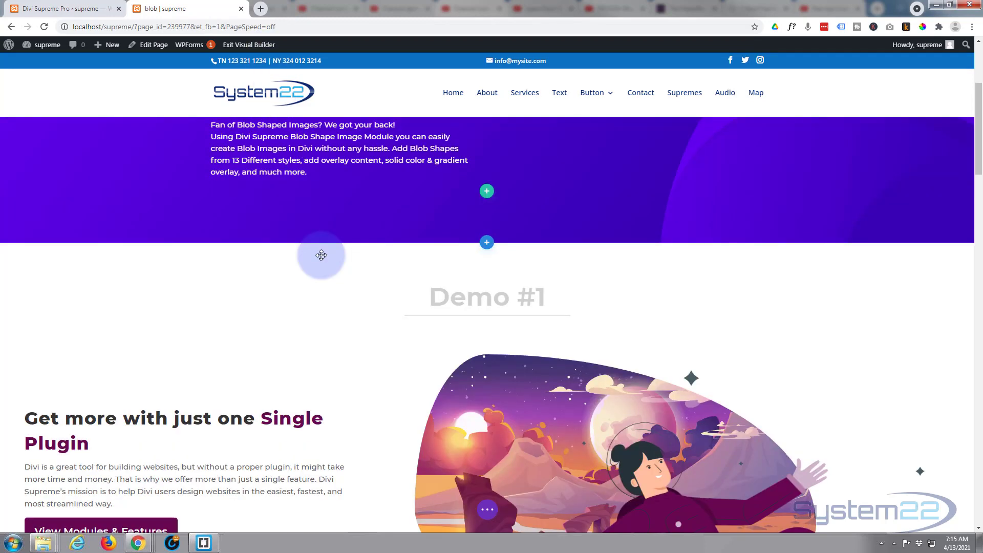
{"action": "scroll", "coordinate": [321, 255], "scroll_direction": "down", "scroll_amount": 2}
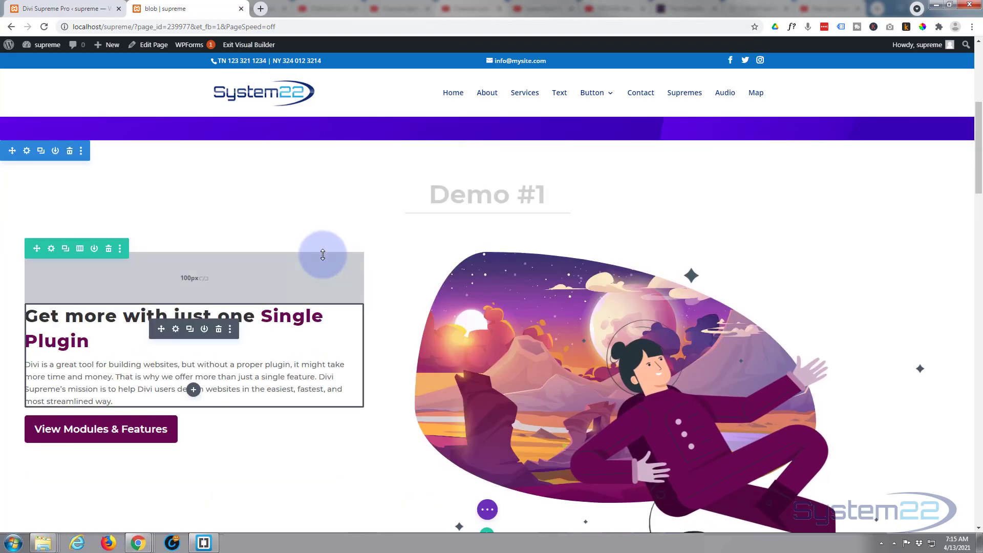
- Open the button module's Advanced > Visibility settings and scroll to the popup options
{"action": "scroll", "coordinate": [322, 255], "scroll_direction": "down", "scroll_amount": 2}
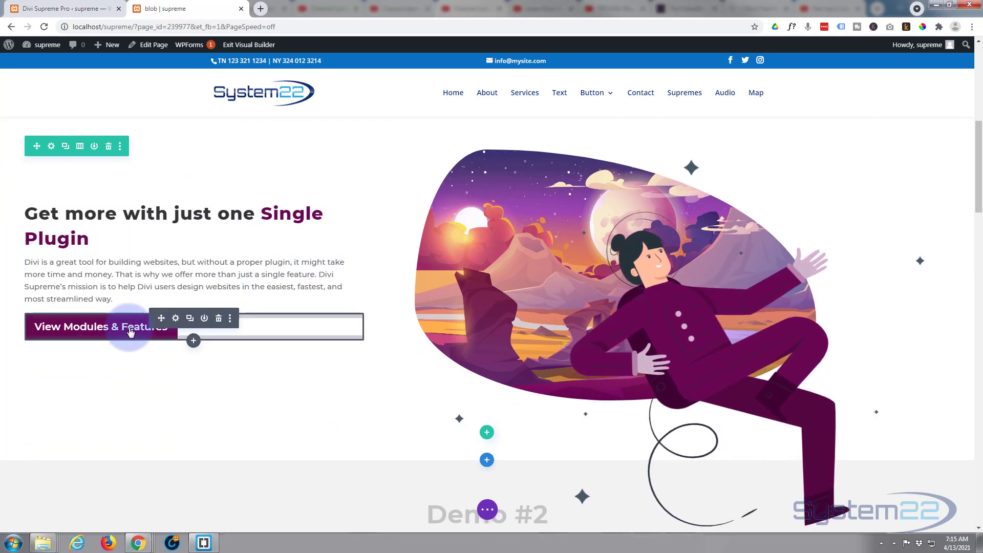
{"action": "left_click", "coordinate": [176, 319]}
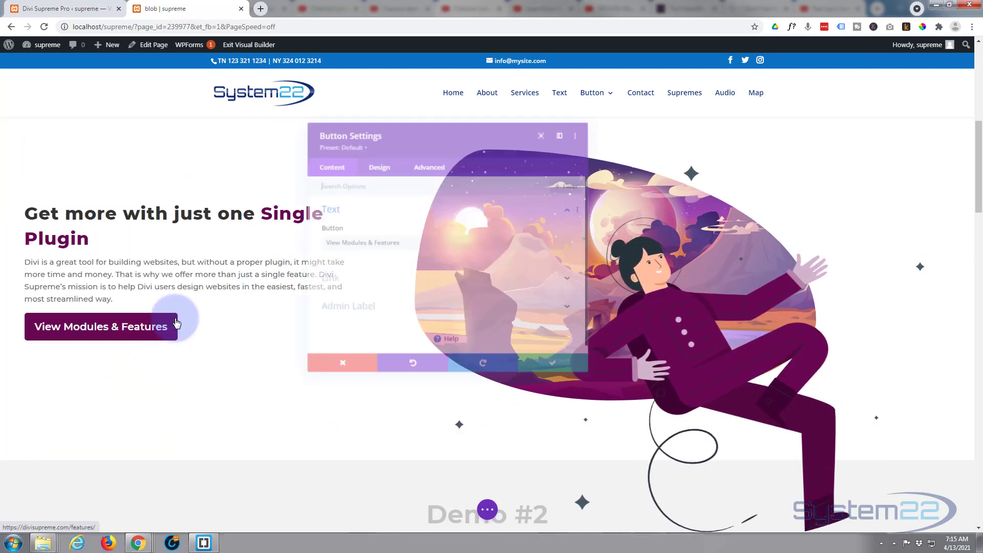
{"action": "left_click", "coordinate": [431, 159]}
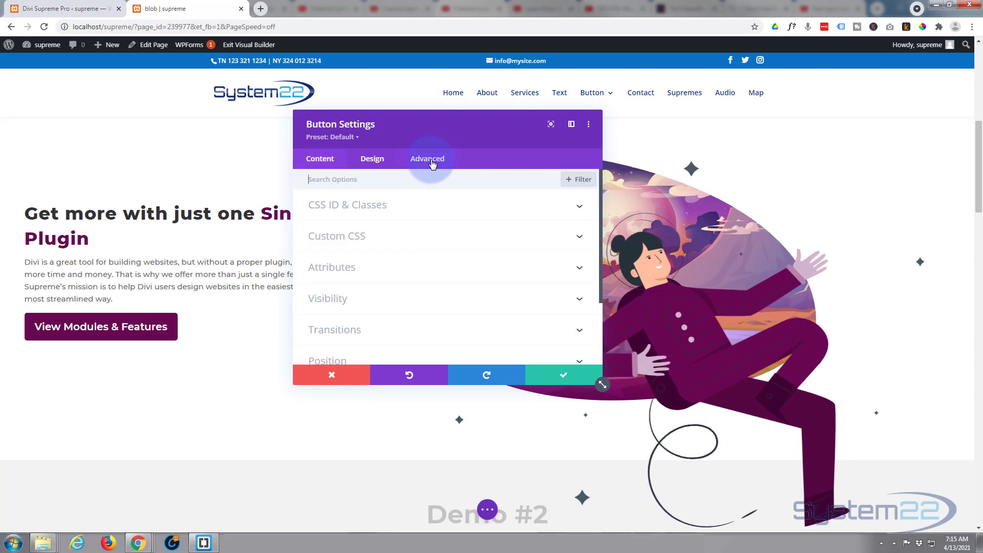
{"action": "scroll", "coordinate": [428, 207], "scroll_direction": "down", "scroll_amount": 2}
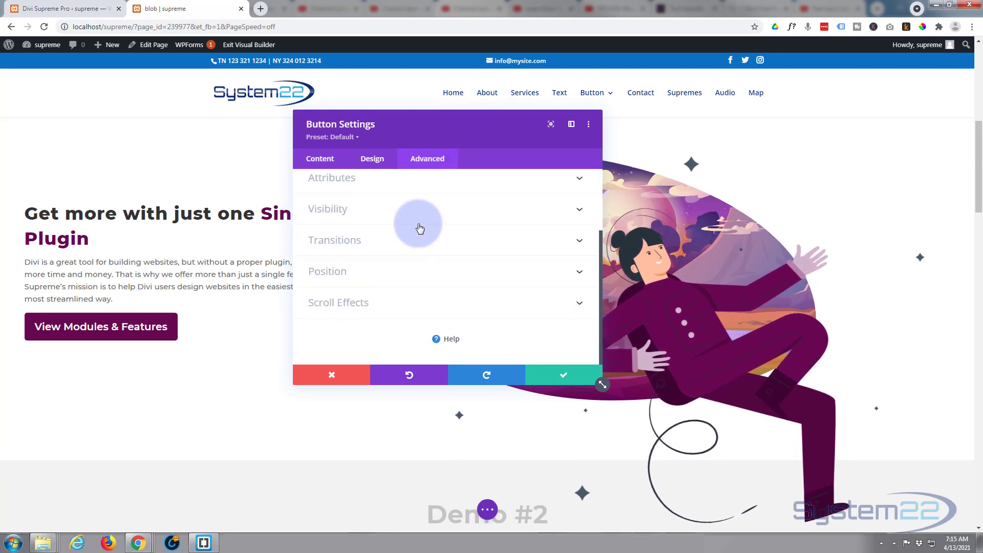
{"action": "left_click", "coordinate": [420, 219]}
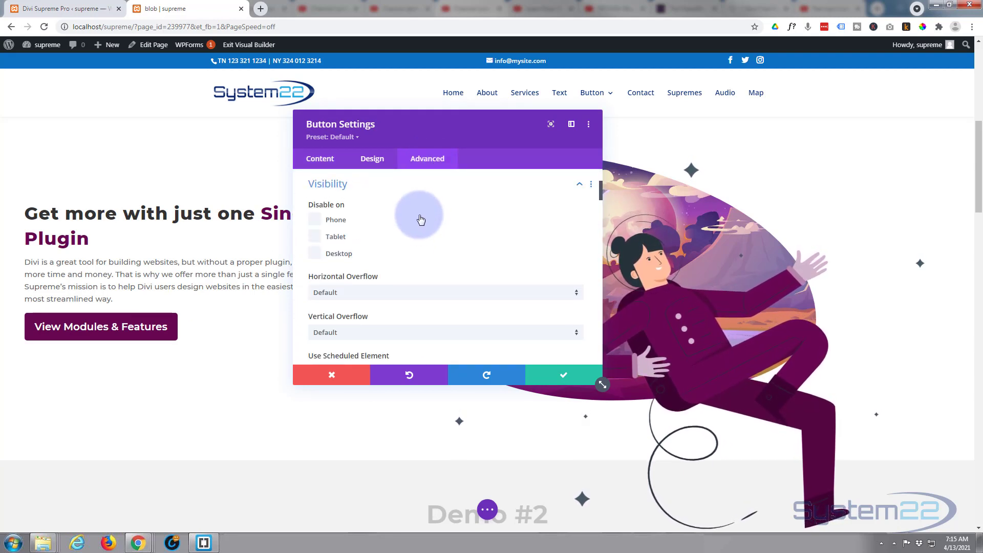
{"action": "scroll", "coordinate": [423, 225], "scroll_direction": "down", "scroll_amount": 5}
{"action": "scroll", "coordinate": [409, 232], "scroll_direction": "down", "scroll_amount": 5}
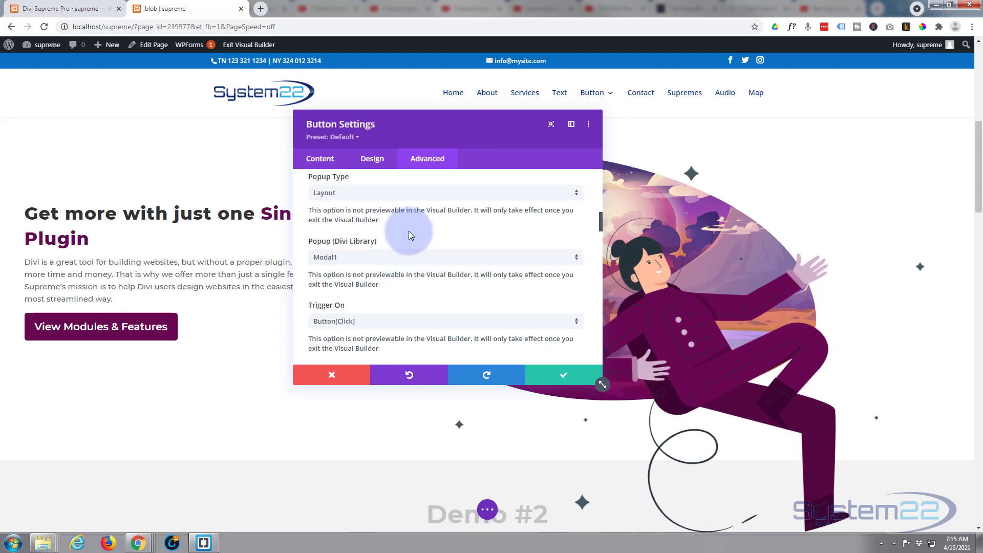
{"action": "scroll", "coordinate": [413, 235], "scroll_direction": "down", "scroll_amount": 5}
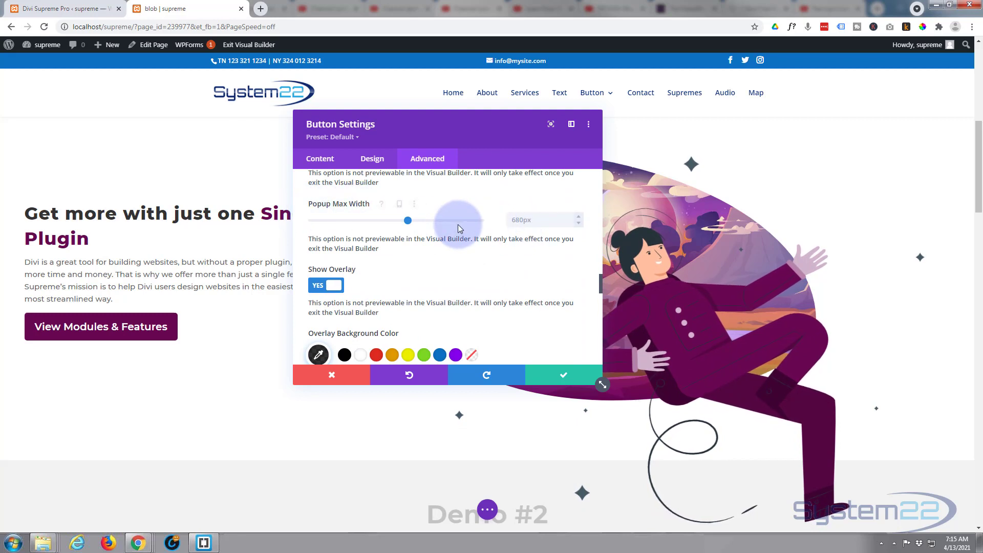
- Set Popup Max Width to 1250px and turn on per-device responsive values
{"action": "left_click_drag", "start_coordinate": [425, 218], "coordinate": [517, 226]}
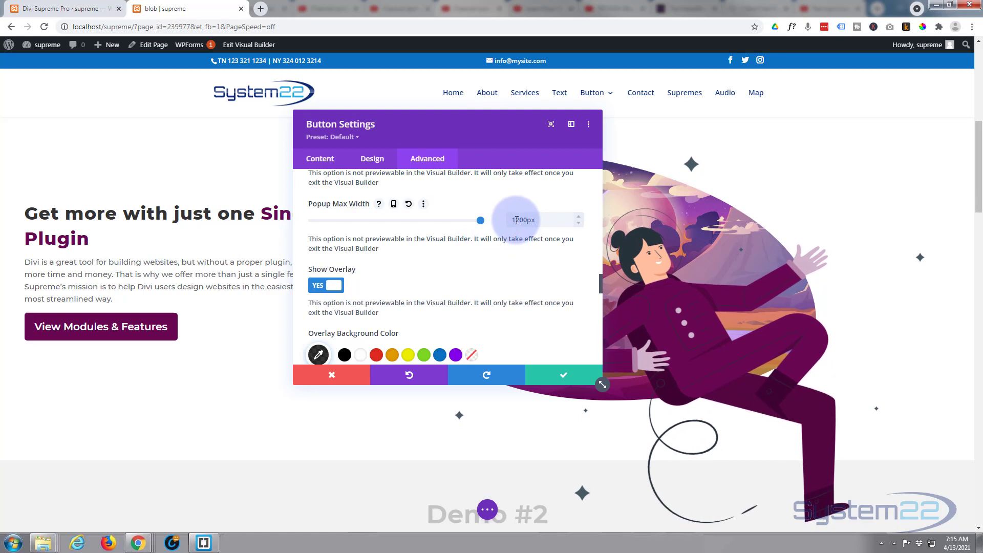
{"action": "left_click_drag", "start_coordinate": [522, 220], "coordinate": [527, 220]}
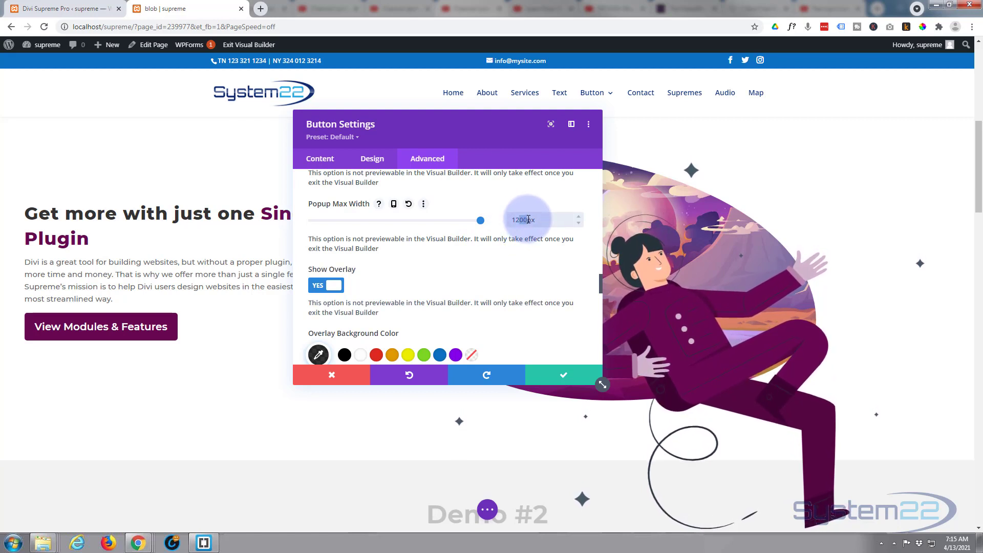
{"action": "left_click", "coordinate": [470, 204]}
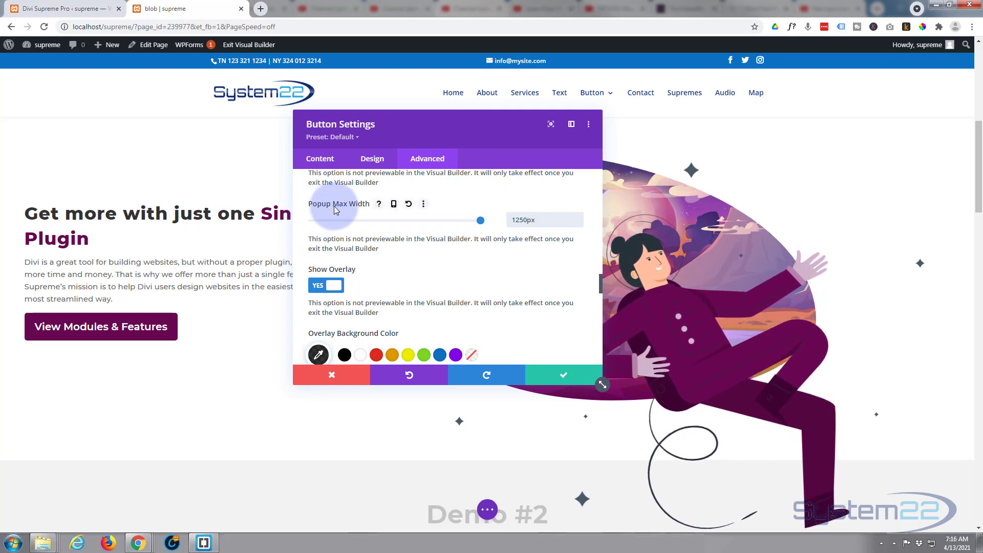
{"action": "left_click", "coordinate": [394, 205]}
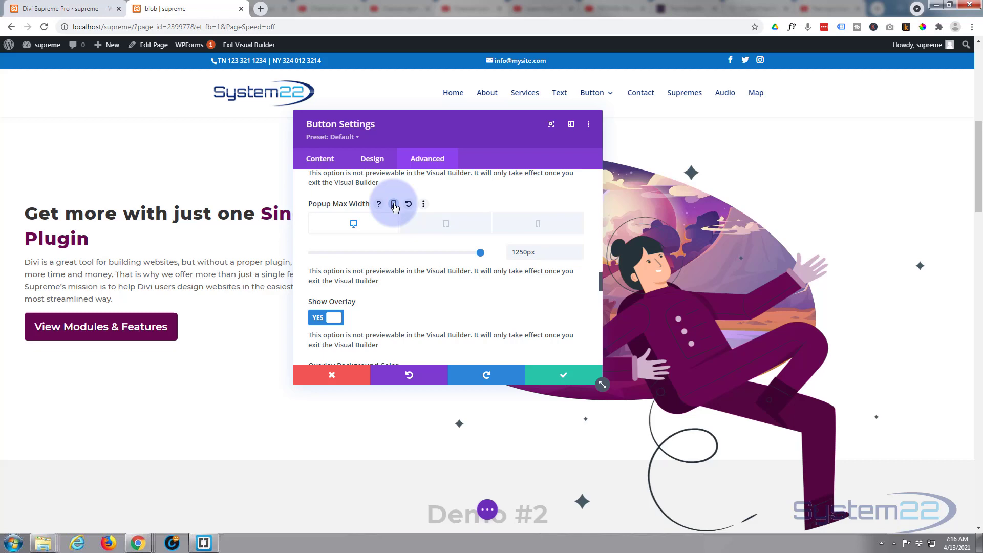
- Set the popup max width to 650px for tablet and 400px for phone, then save the button
{"action": "left_click", "coordinate": [463, 226]}
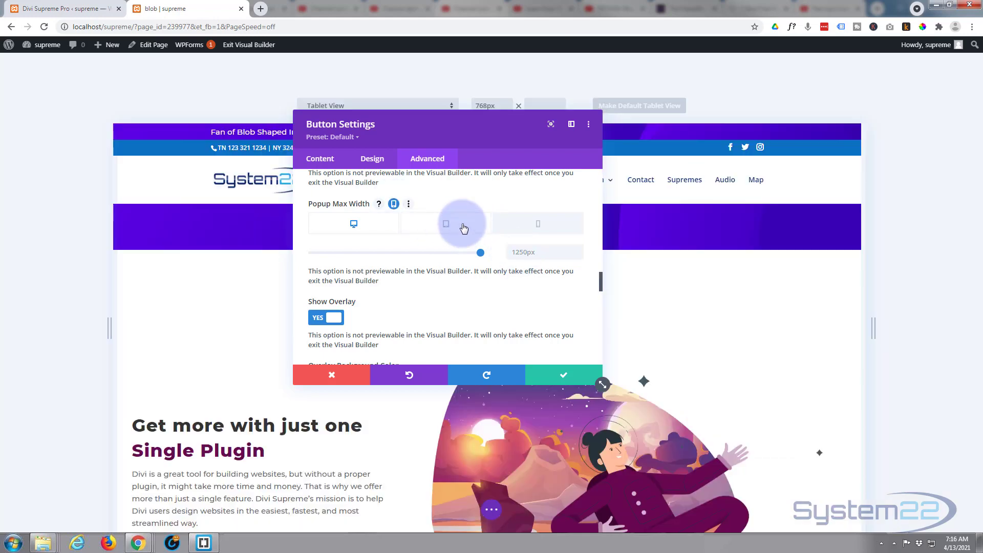
{"action": "left_click", "coordinate": [522, 251]}
{"action": "type", "text": "650"}
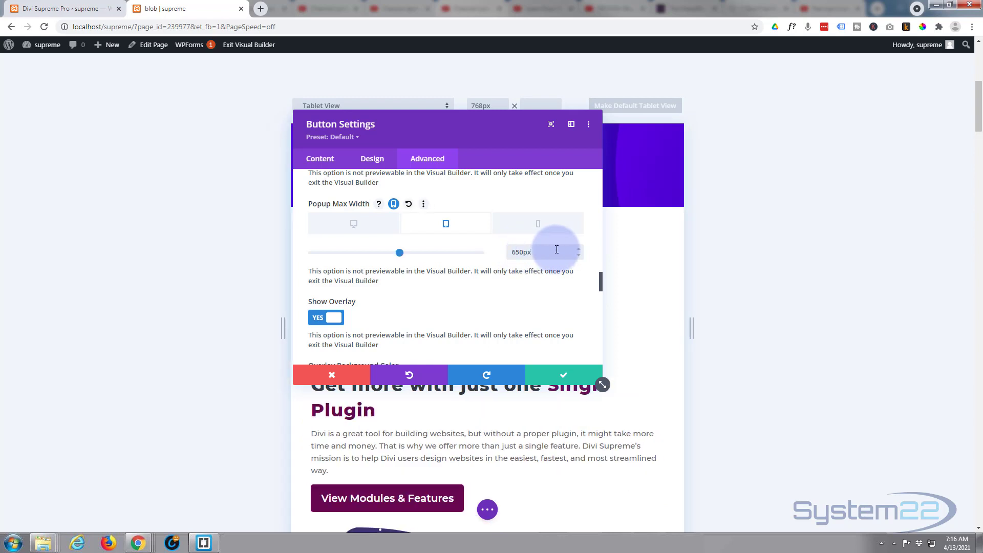
{"action": "left_click", "coordinate": [538, 226]}
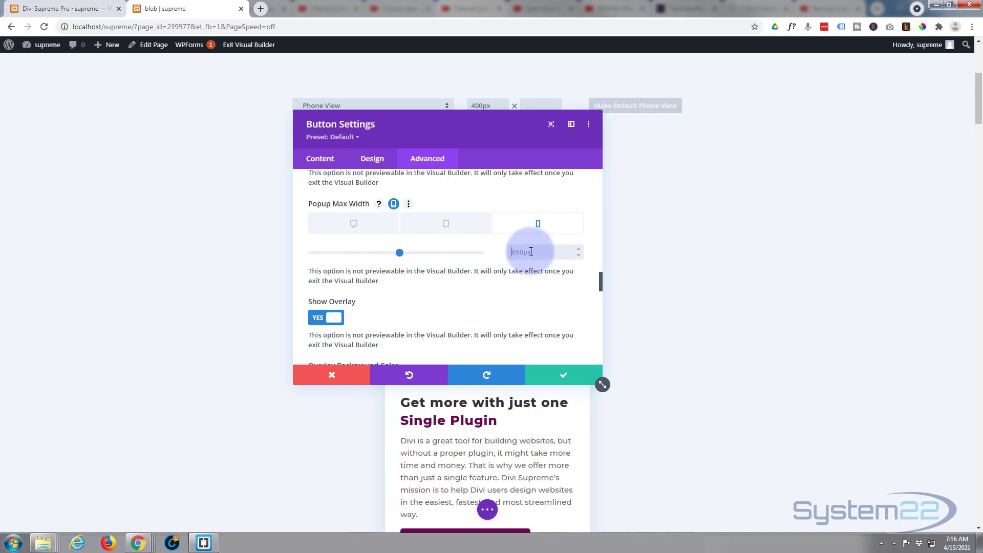
{"action": "left_click", "coordinate": [530, 252]}
{"action": "type", "text": "400px"}
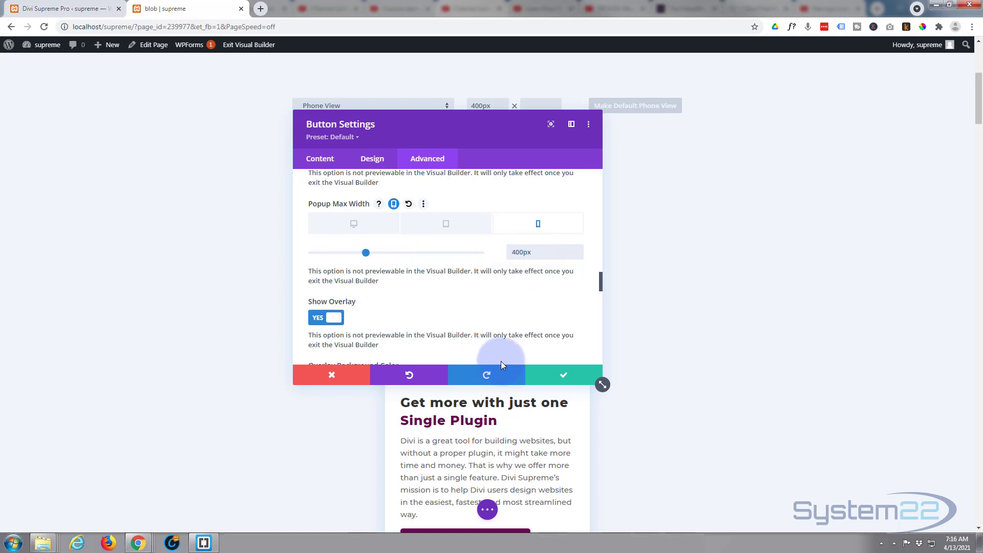
{"action": "left_click", "coordinate": [564, 376]}
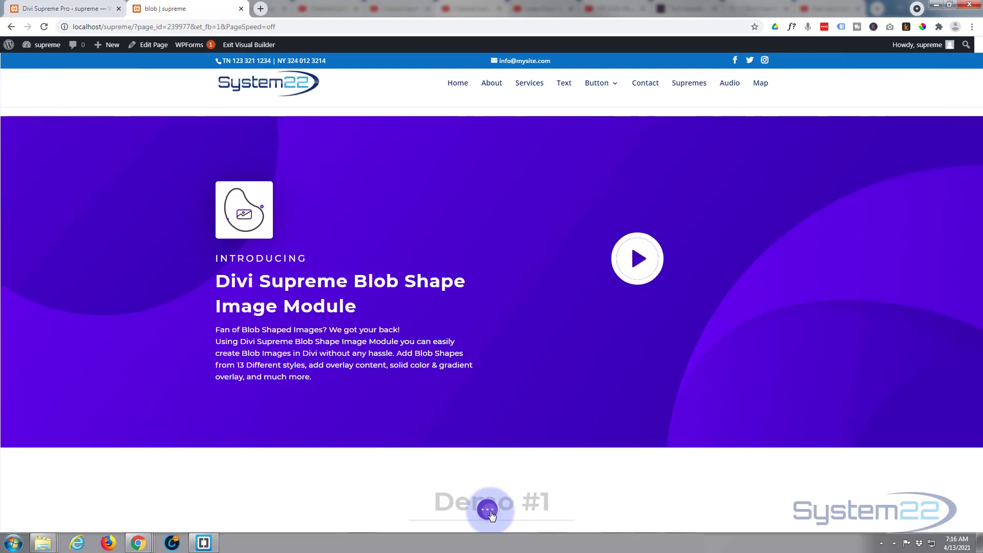
- Save the page as a draft, exit the Visual Builder, and scroll to the View Modules & Features button
{"action": "left_click", "coordinate": [488, 510]}
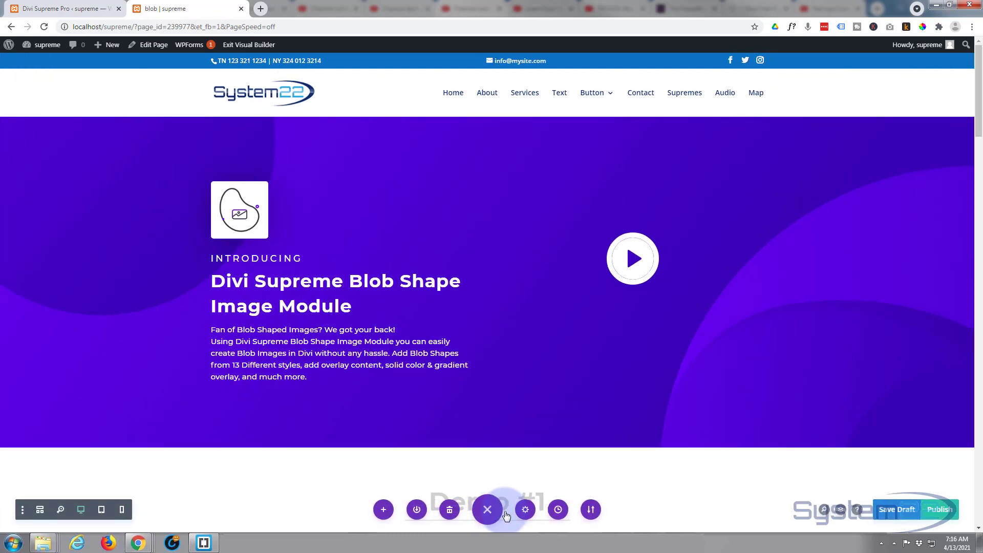
{"action": "left_click", "coordinate": [897, 511]}
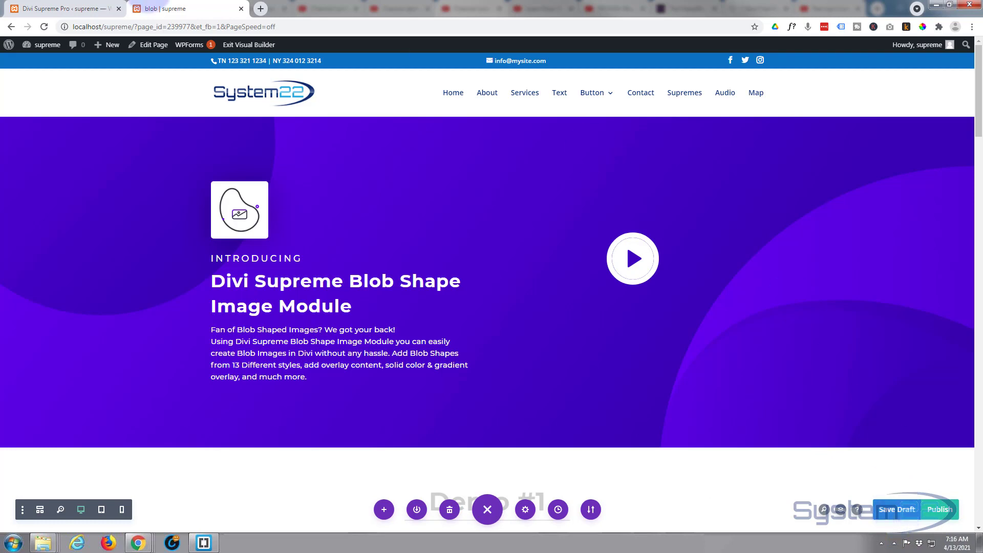
{"action": "left_click", "coordinate": [238, 45]}
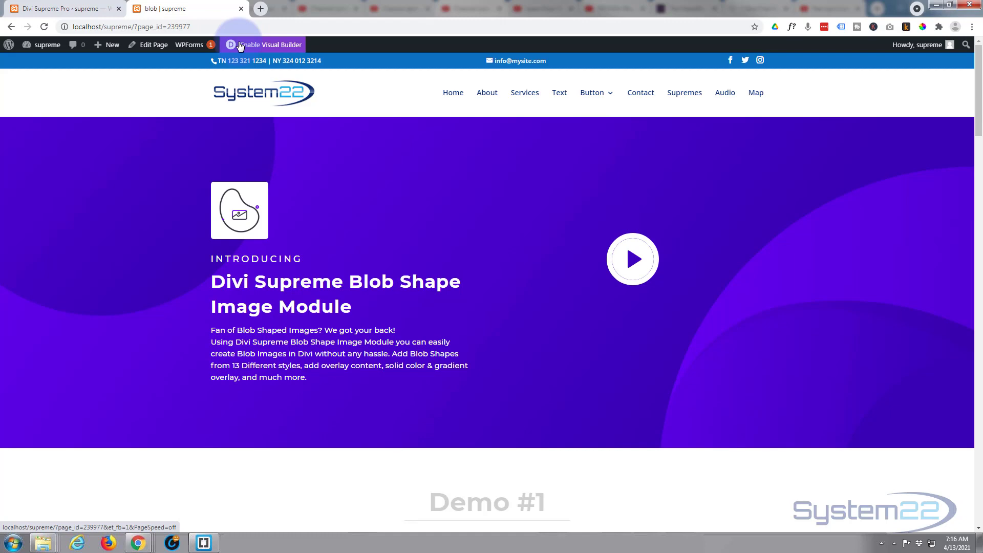
{"action": "scroll", "coordinate": [163, 155], "scroll_direction": "down", "scroll_amount": 5}
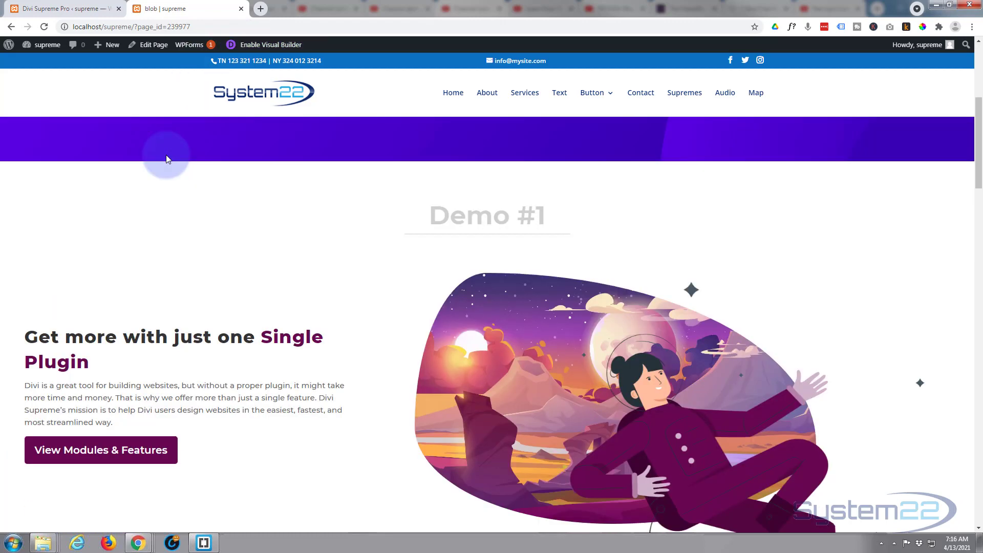
{"action": "scroll", "coordinate": [166, 155], "scroll_direction": "down", "scroll_amount": 2}
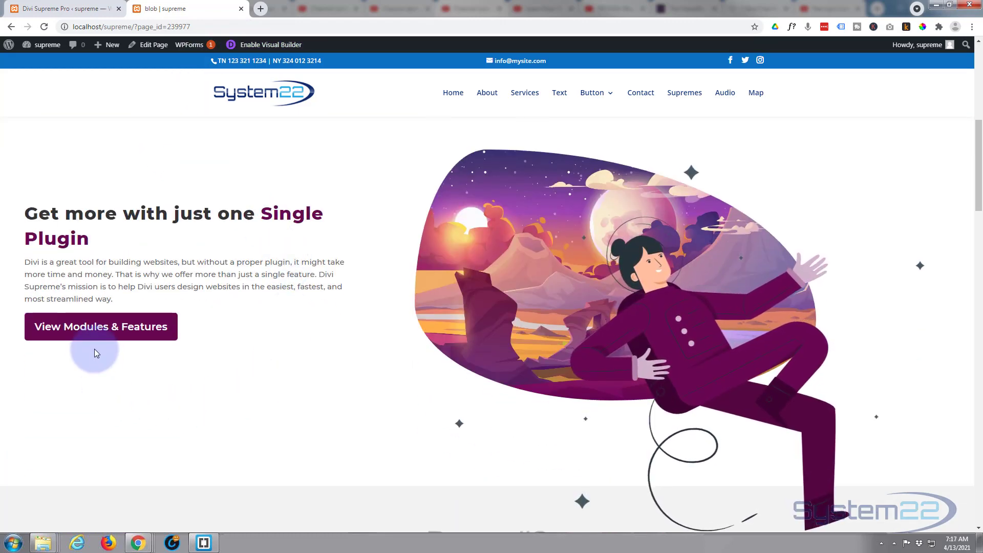
- Open the Demo #2 popup from View Modules & Features and preview it at iPad size (768×1024)
{"action": "left_click", "coordinate": [103, 327]}
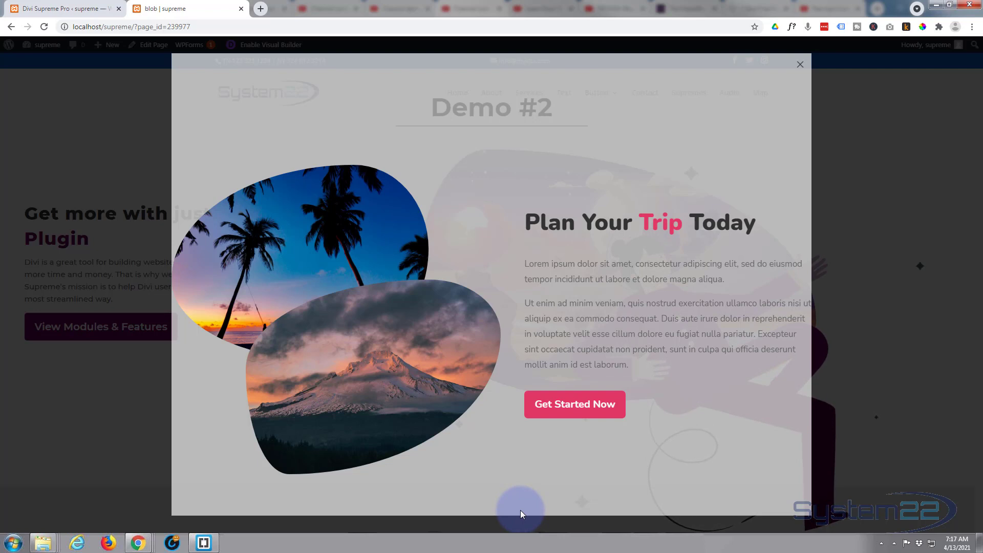
{"action": "key", "text": "ctrl+shift+i"}
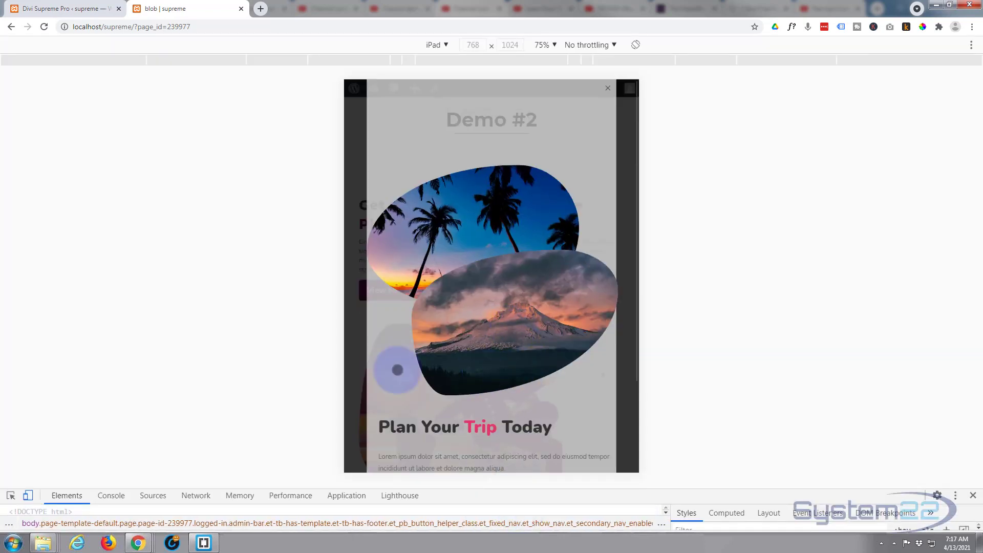
- Preview the popup at iPhone X size, scroll through it, then close DevTools to return to desktop width
{"action": "left_click", "coordinate": [446, 44]}
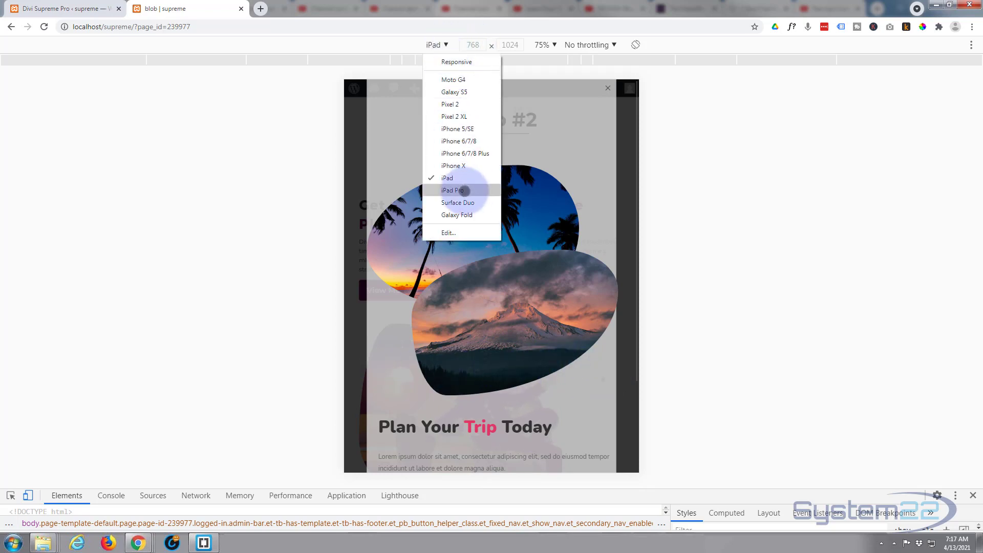
{"action": "left_click", "coordinate": [454, 165]}
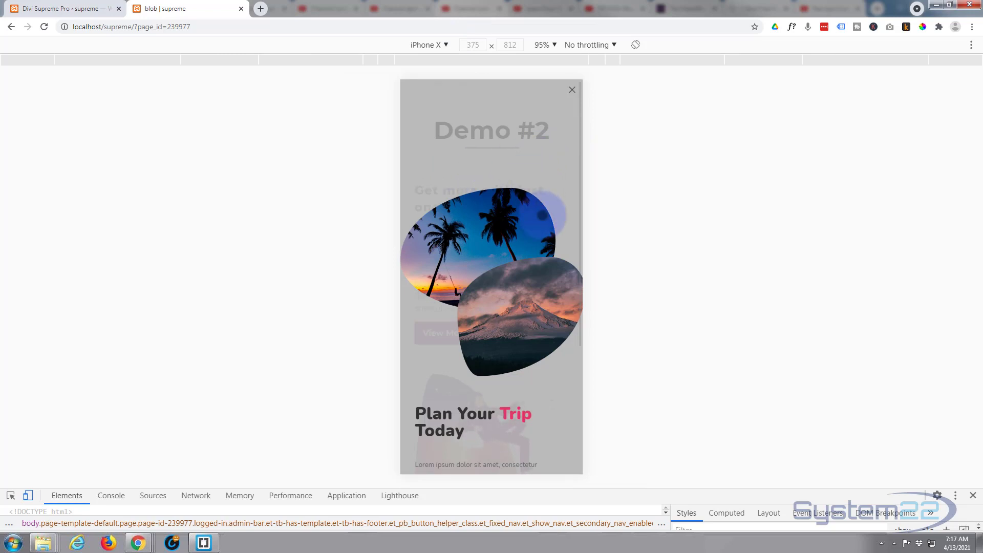
{"action": "scroll", "coordinate": [542, 215], "scroll_direction": "down", "scroll_amount": 4}
{"action": "scroll", "coordinate": [542, 215], "scroll_direction": "up", "scroll_amount": 4}
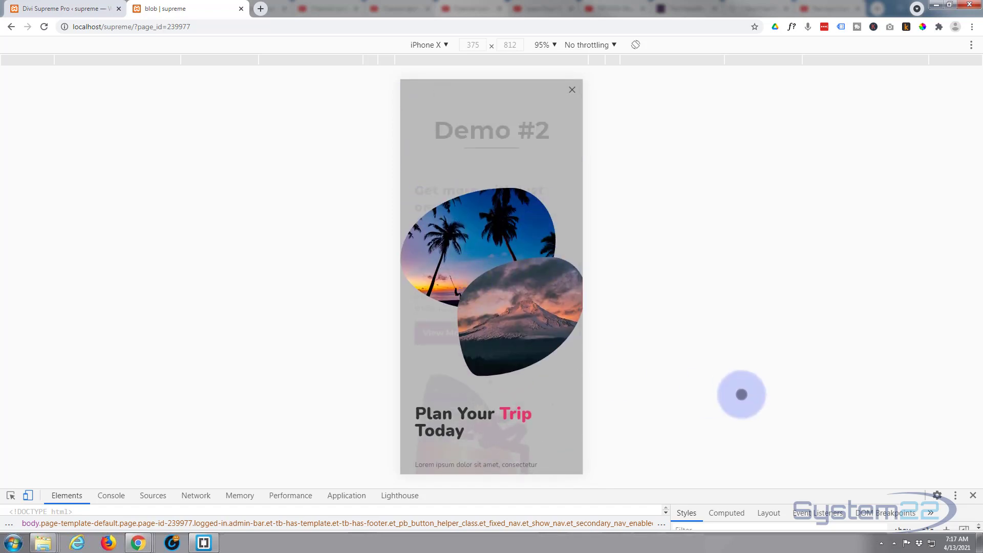
{"action": "left_click", "coordinate": [973, 495]}
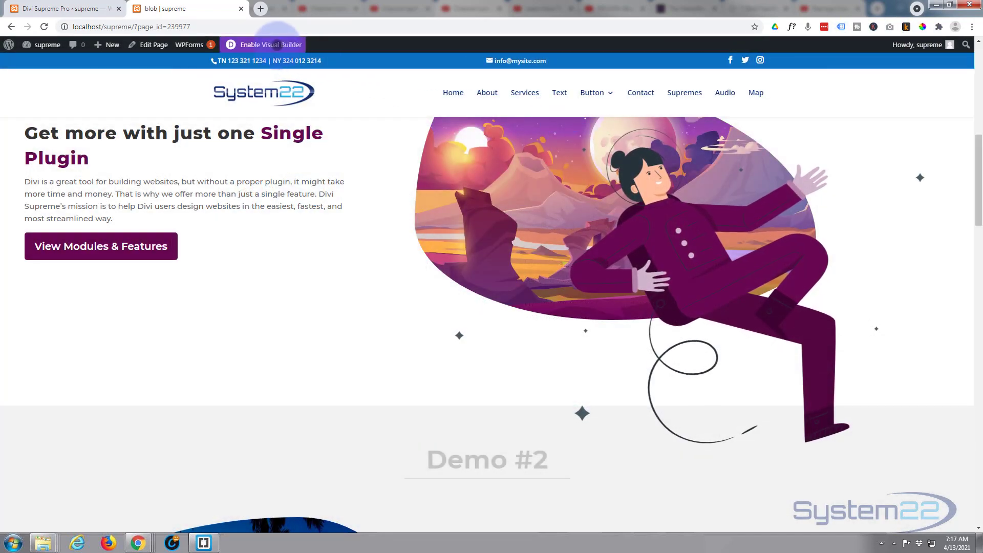
- Re-enable the Visual Builder on the blob page and scroll down to the View Modules & Features button
{"action": "left_click", "coordinate": [277, 44]}
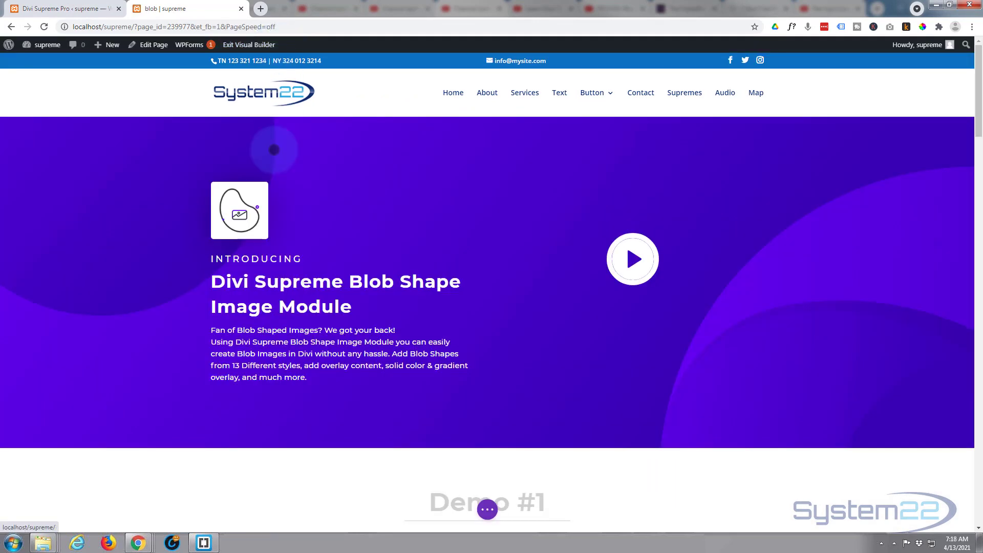
{"action": "scroll", "coordinate": [286, 171], "scroll_direction": "down", "scroll_amount": 4}
{"action": "scroll", "coordinate": [294, 177], "scroll_direction": "down", "scroll_amount": 5}
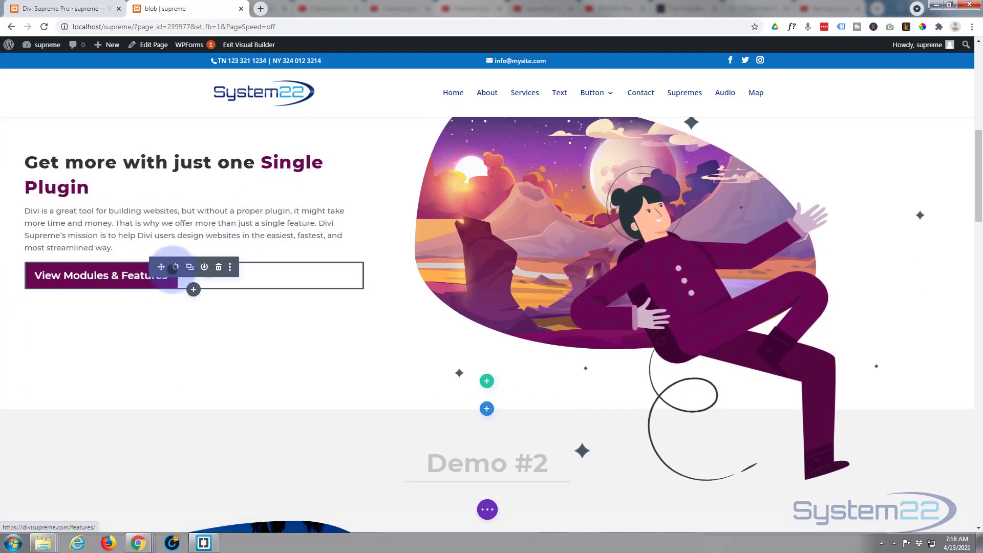
- Set the button's popup to Use Fullwidth YES with Show Overlay on and save the button
{"action": "left_click", "coordinate": [176, 267]}
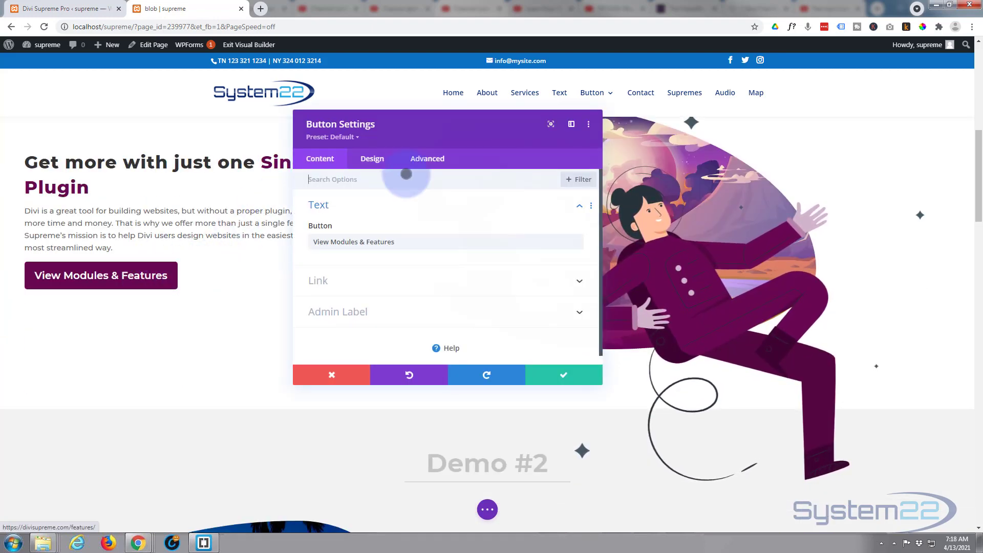
{"action": "left_click", "coordinate": [423, 158]}
{"action": "scroll", "coordinate": [417, 277], "scroll_direction": "down", "scroll_amount": 3}
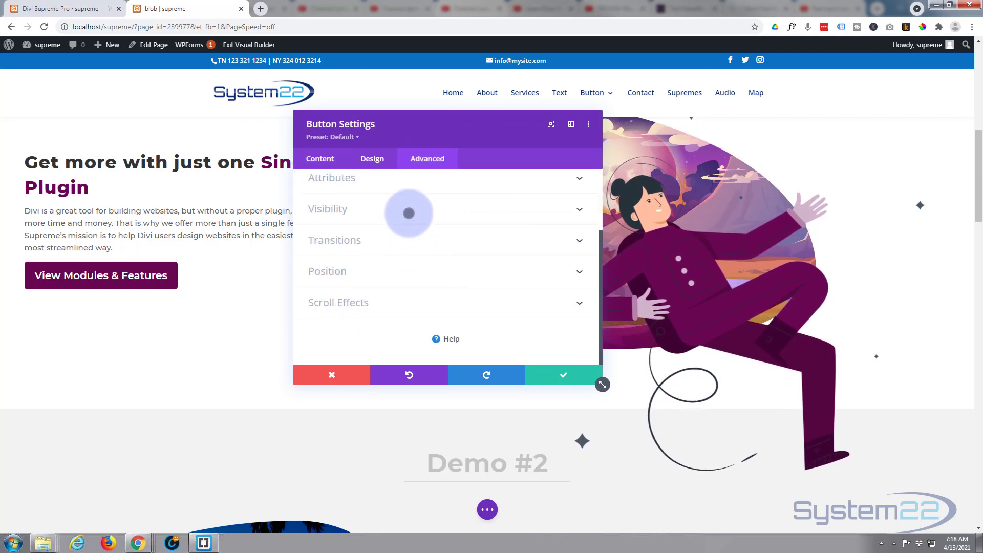
{"action": "left_click", "coordinate": [409, 213]}
{"action": "scroll", "coordinate": [417, 235], "scroll_direction": "down", "scroll_amount": 5}
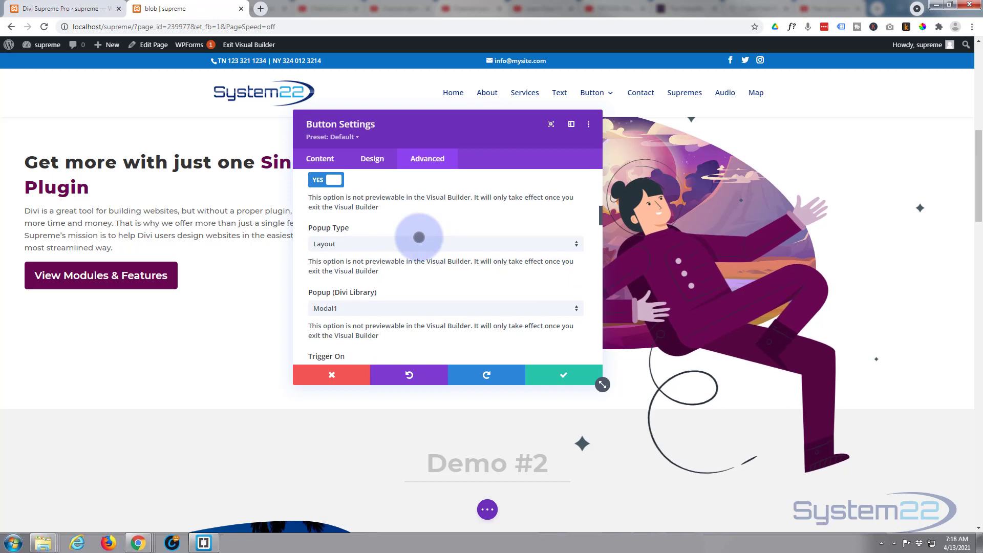
{"action": "scroll", "coordinate": [419, 237], "scroll_direction": "down", "scroll_amount": 3}
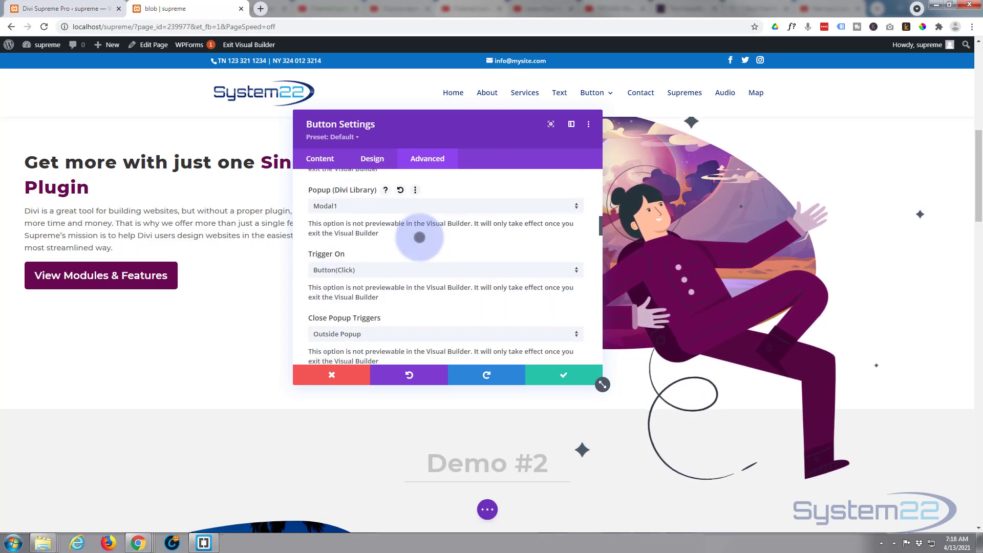
{"action": "scroll", "coordinate": [419, 237], "scroll_direction": "down", "scroll_amount": 2}
{"action": "scroll", "coordinate": [419, 237], "scroll_direction": "down", "scroll_amount": 1}
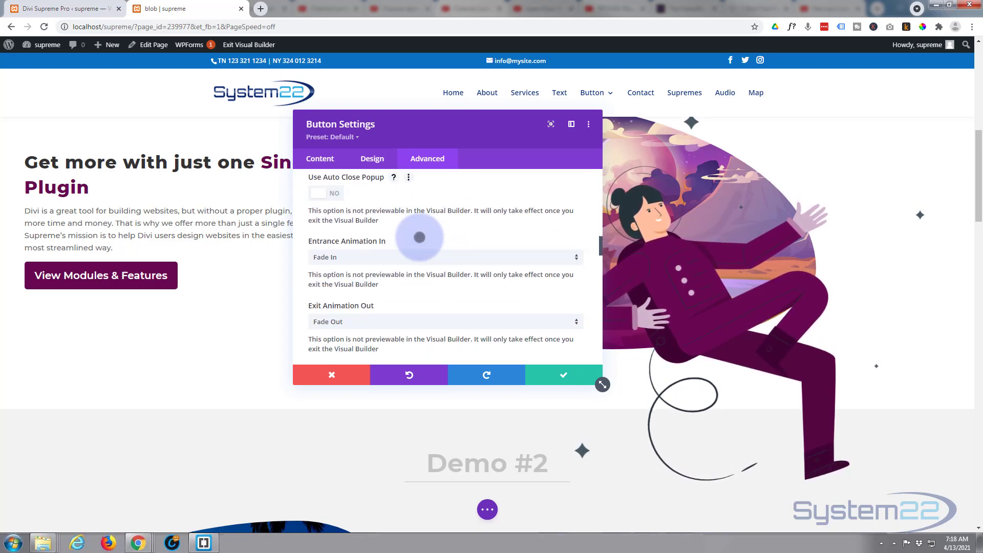
{"action": "scroll", "coordinate": [420, 237], "scroll_direction": "down", "scroll_amount": 4}
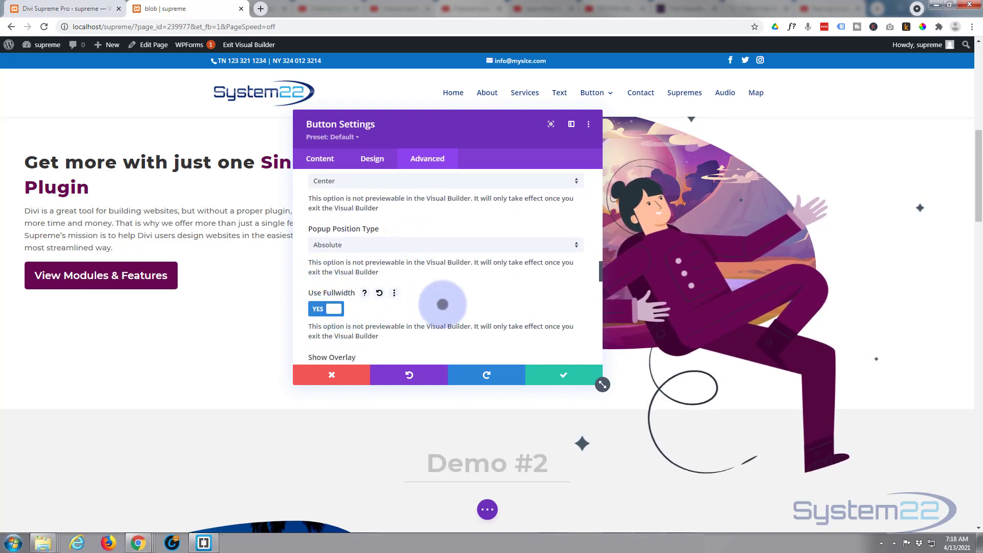
{"action": "scroll", "coordinate": [445, 303], "scroll_direction": "up", "scroll_amount": 4}
{"action": "scroll", "coordinate": [443, 304], "scroll_direction": "down", "scroll_amount": 3}
{"action": "scroll", "coordinate": [443, 304], "scroll_direction": "down", "scroll_amount": 3}
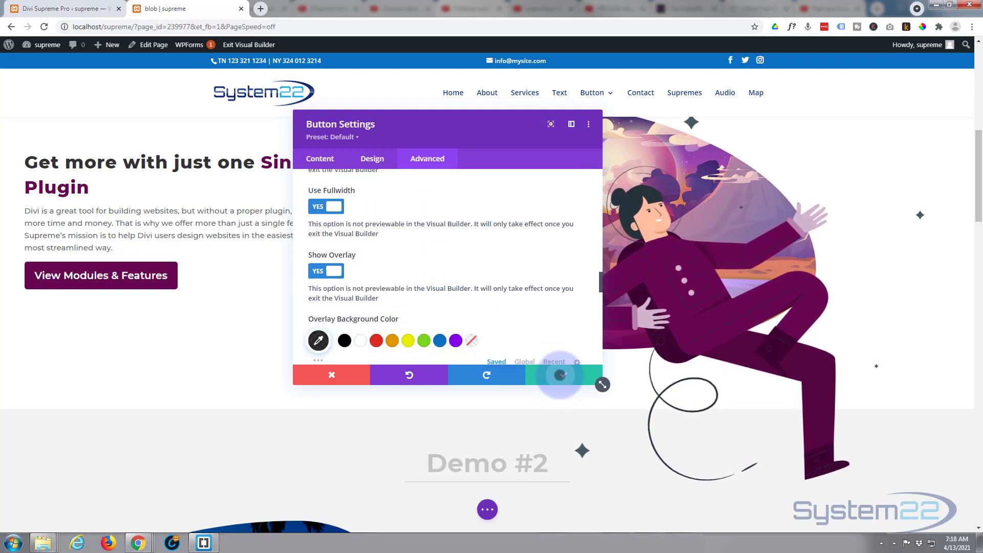
{"action": "left_click", "coordinate": [558, 374]}
- Exit the Visual Builder and scroll the live page down to the button
{"action": "left_click", "coordinate": [487, 509]}
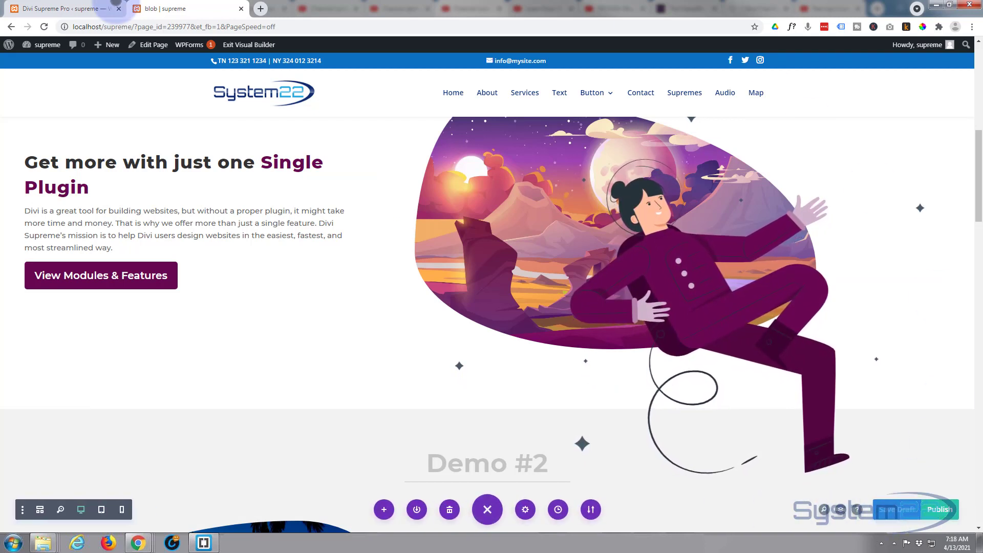
{"action": "left_click", "coordinate": [241, 45]}
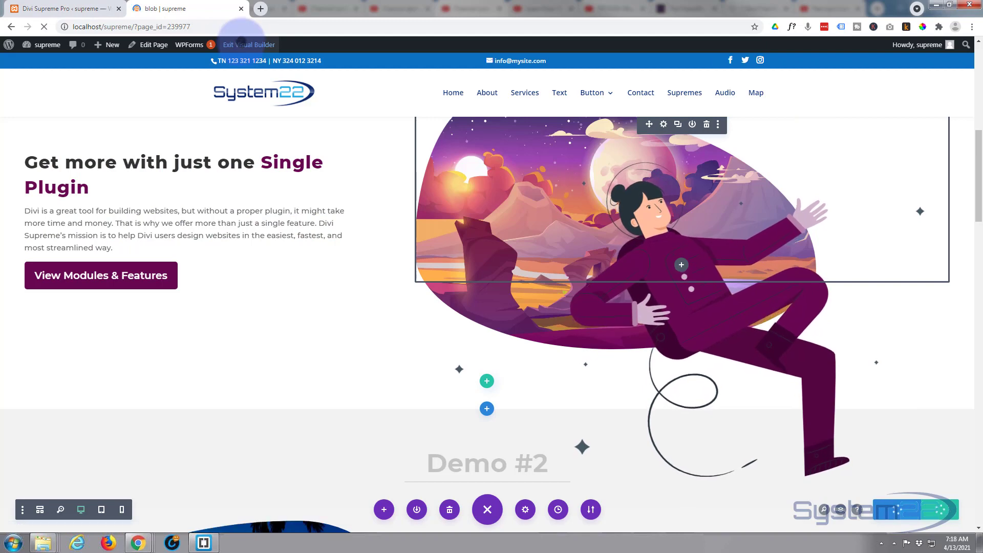
{"action": "scroll", "coordinate": [227, 144], "scroll_direction": "down", "scroll_amount": 8}
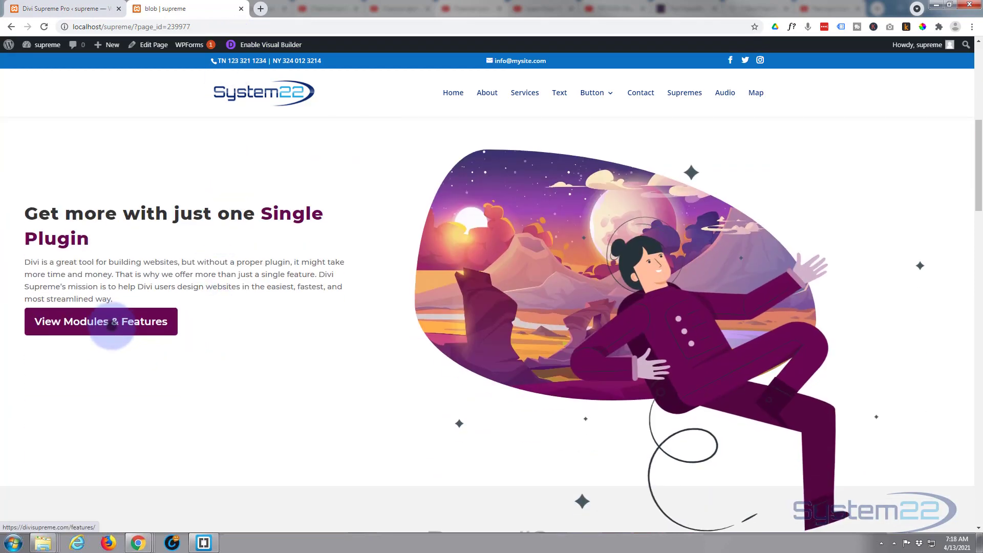
{"action": "left_click", "coordinate": [112, 326]}
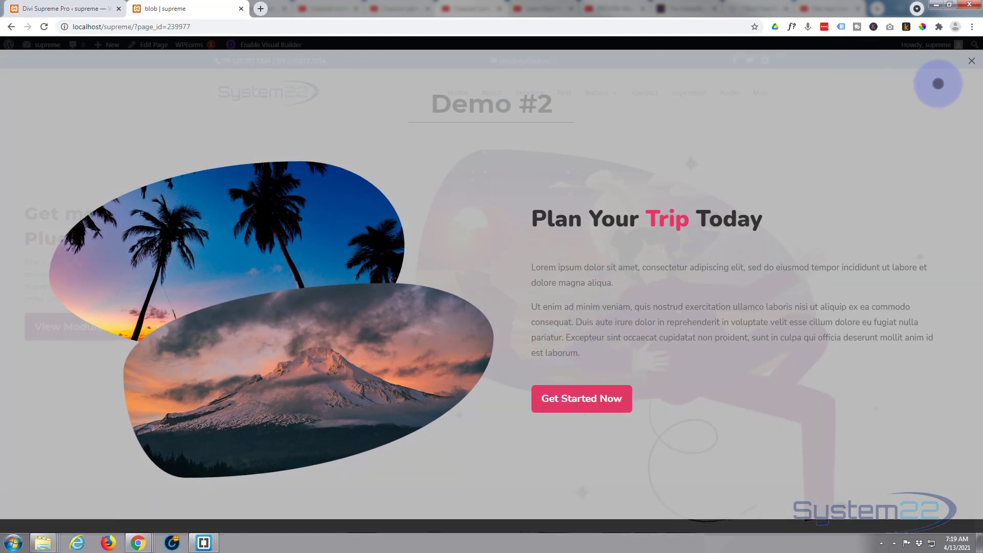
{"action": "left_click", "coordinate": [971, 61]}
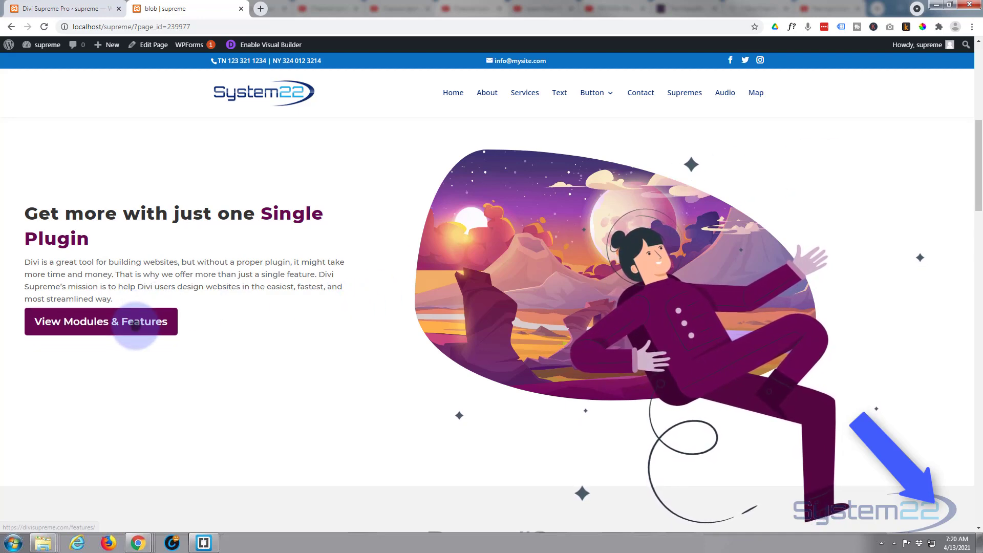
{"action": "left_click", "coordinate": [133, 325]}
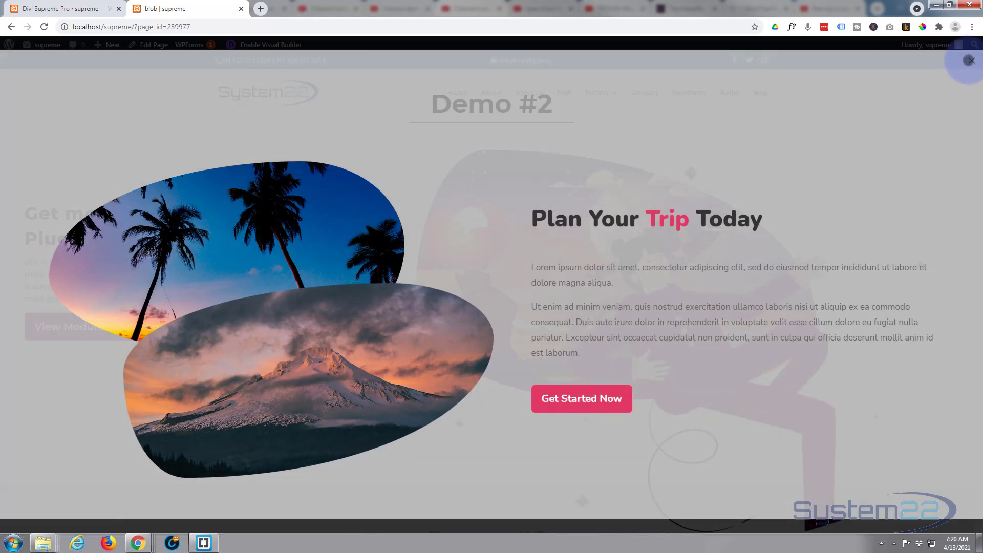
{"action": "left_click", "coordinate": [970, 61]}
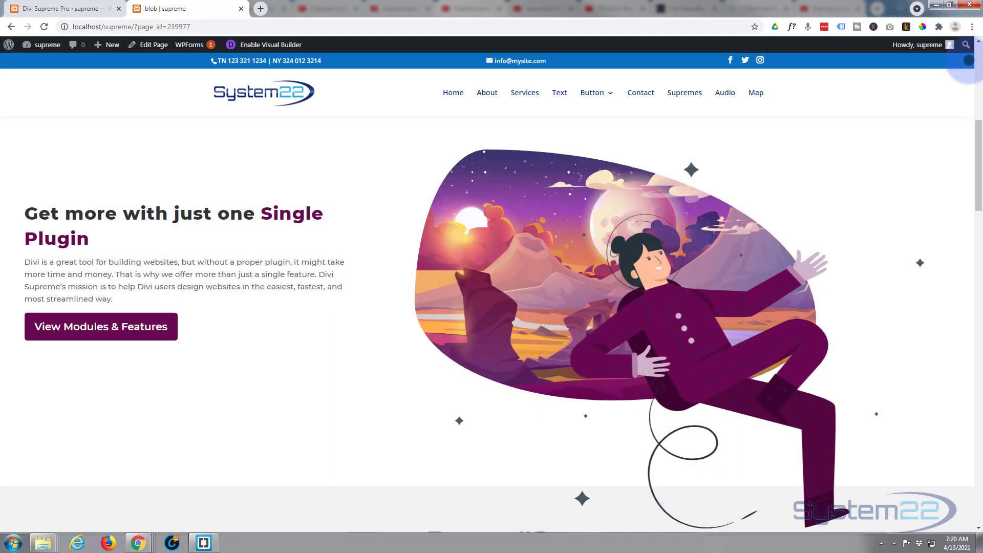